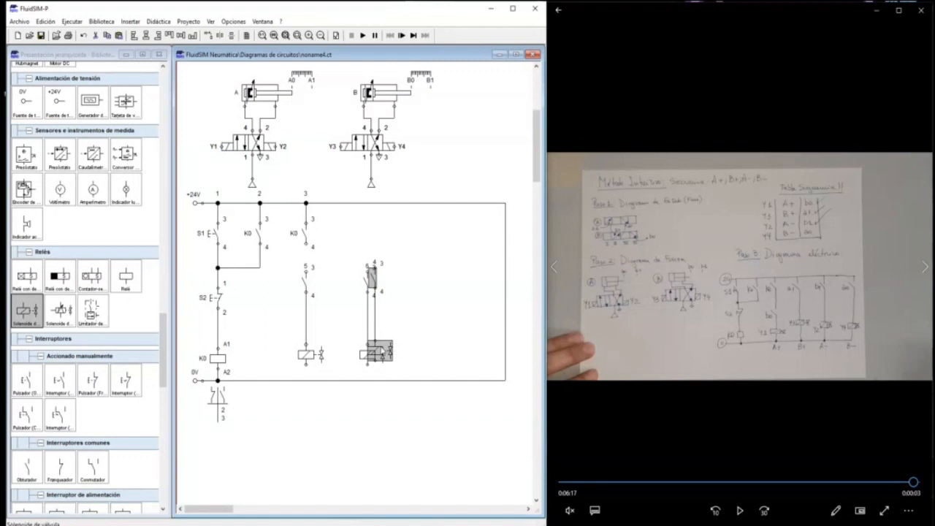
- Paste and place the remaining copies of the contact and valve solenoid pair, making four evenly spaced branches inside the electrical circuit frame
{"action": "left_click_drag", "start_coordinate": [393, 349], "coordinate": [480, 358]}
{"action": "left_click", "coordinate": [470, 358]}
{"action": "key", "text": "ctrl+v"}
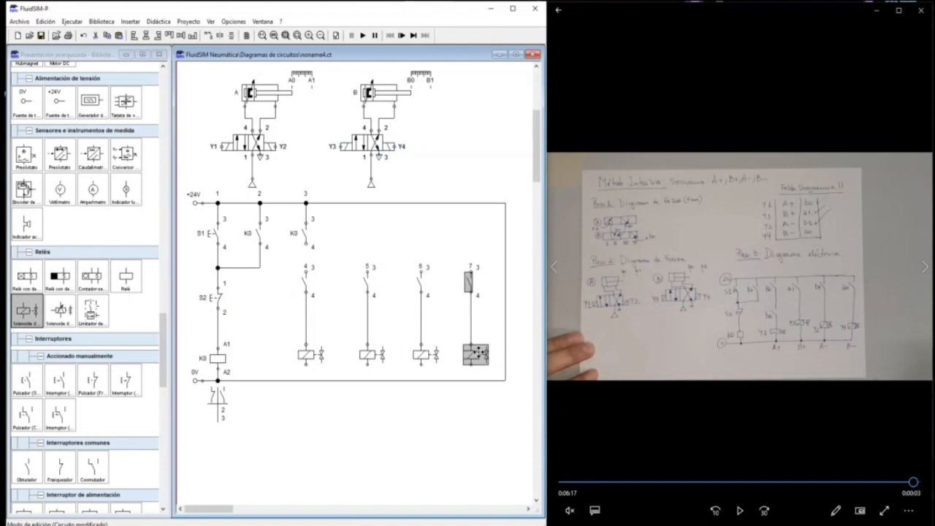
{"action": "left_click", "coordinate": [471, 398]}
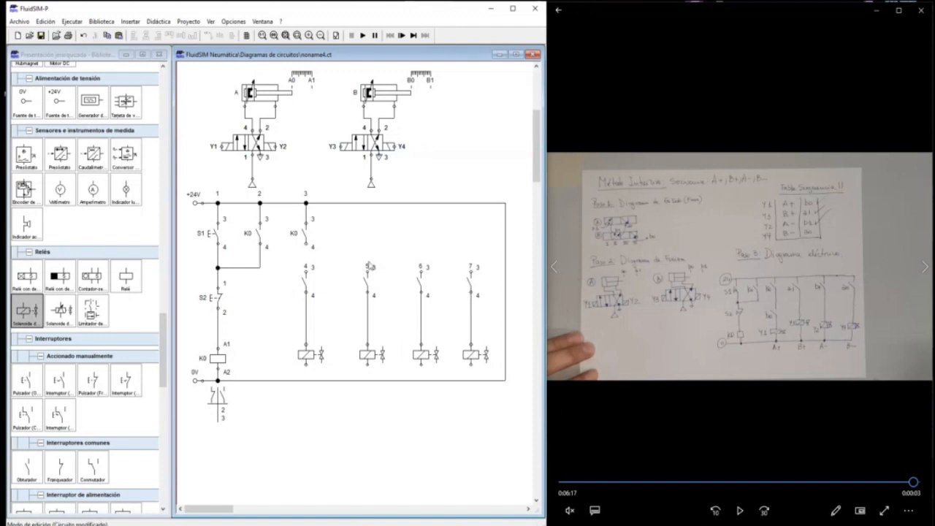
- Move the second solenoid branch's contact up to roughly the level of the K0 contacts, keeping it in line with its solenoid
{"action": "left_click", "coordinate": [366, 282]}
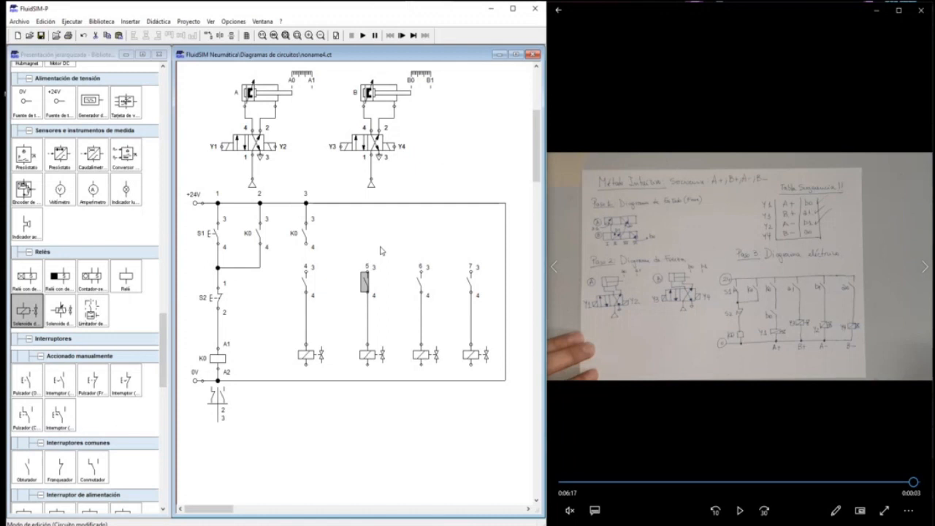
{"action": "key", "text": "Up"}
{"action": "key", "text": "Up"}
{"action": "key", "text": "Up"}
{"action": "key", "text": "Up"}
{"action": "key", "text": "Up"}
{"action": "key", "text": "Up"}
{"action": "key", "text": "Up"}
{"action": "key", "text": "Up"}
{"action": "key", "text": "Up"}
{"action": "key", "text": "Up"}
{"action": "key", "text": "Up"}
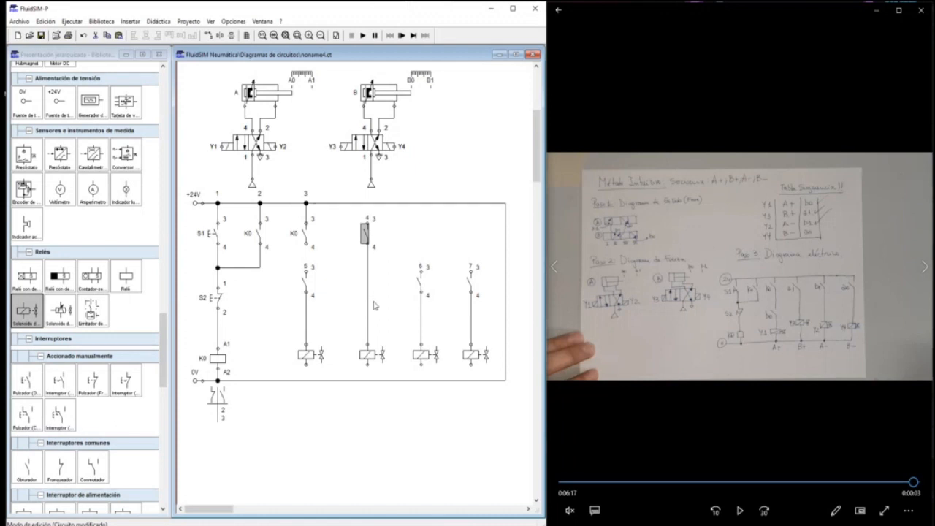
{"action": "key", "text": "Down"}
{"action": "left_click", "coordinate": [410, 282]}
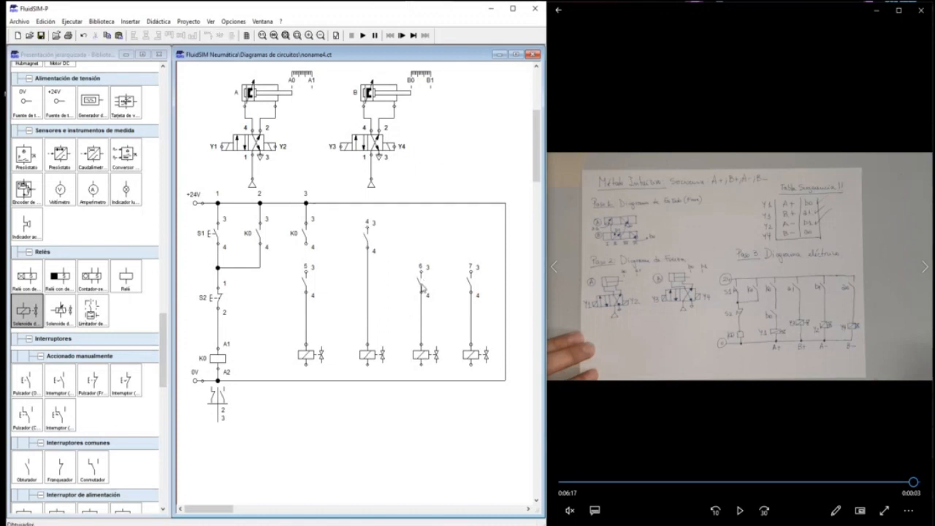
- Raise the third solenoid branch's contact to the same height as the contact of the second branch
{"action": "left_click", "coordinate": [422, 287]}
{"action": "key", "text": "Up"}
{"action": "key", "text": "Up"}
{"action": "key", "text": "Up"}
{"action": "key", "text": "Up"}
{"action": "key", "text": "Up"}
{"action": "key", "text": "Up"}
{"action": "key", "text": "Up"}
{"action": "key", "text": "Up"}
{"action": "key", "text": "Up"}
{"action": "key", "text": "Up"}
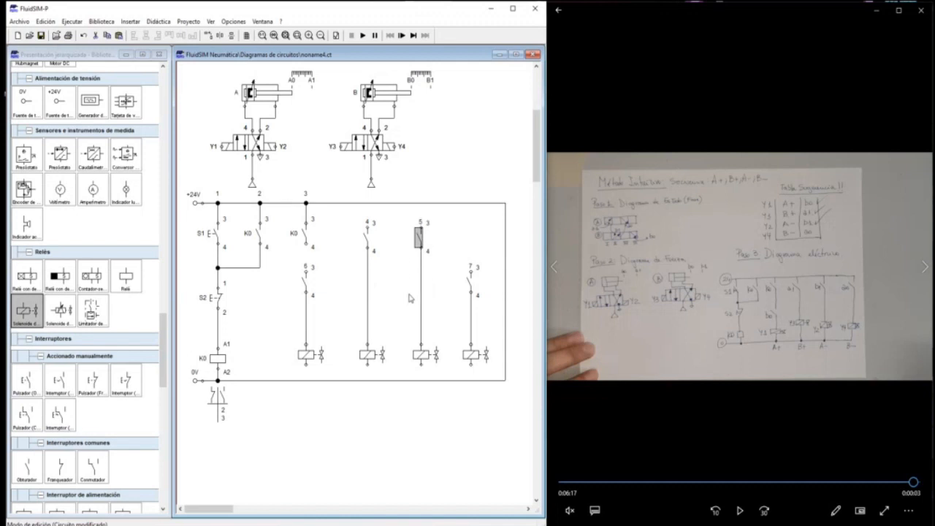
- Raise the fourth solenoid branch's contact level with its neighbours, keeping its wire straight above the solenoid
{"action": "left_click", "coordinate": [469, 287]}
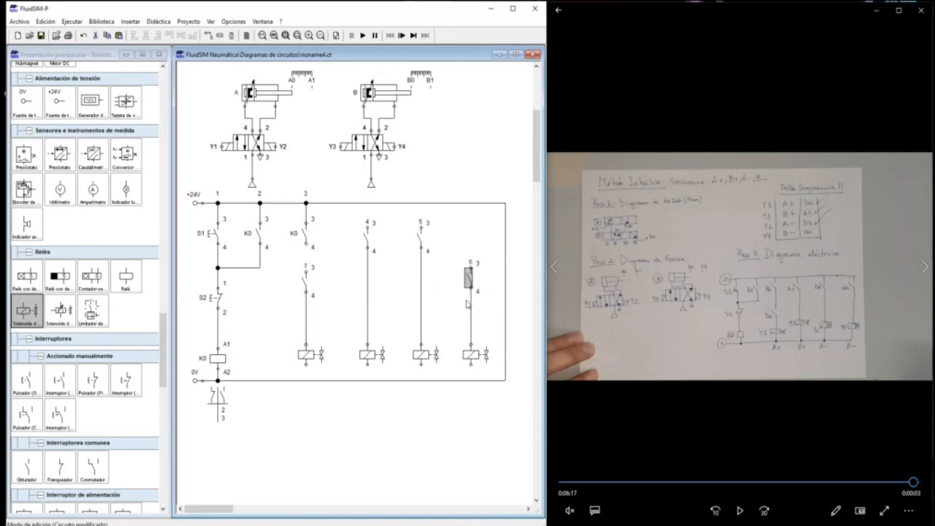
{"action": "key", "text": "Up"}
{"action": "key", "text": "Up"}
{"action": "key", "text": "Up"}
{"action": "key", "text": "Up"}
{"action": "key", "text": "Up"}
{"action": "key", "text": "Up"}
{"action": "key", "text": "Up"}
{"action": "key", "text": "Up"}
{"action": "key", "text": "Up"}
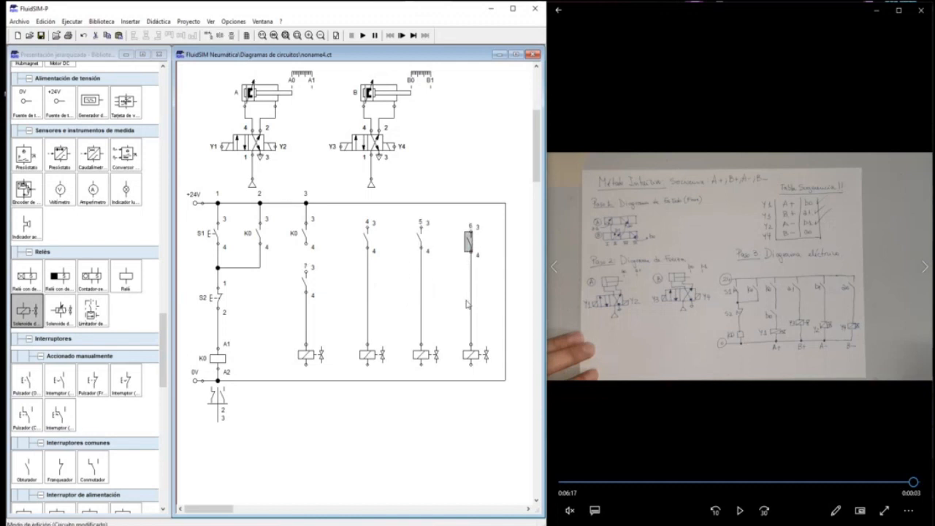
{"action": "key", "text": "Right"}
{"action": "key", "text": "Right"}
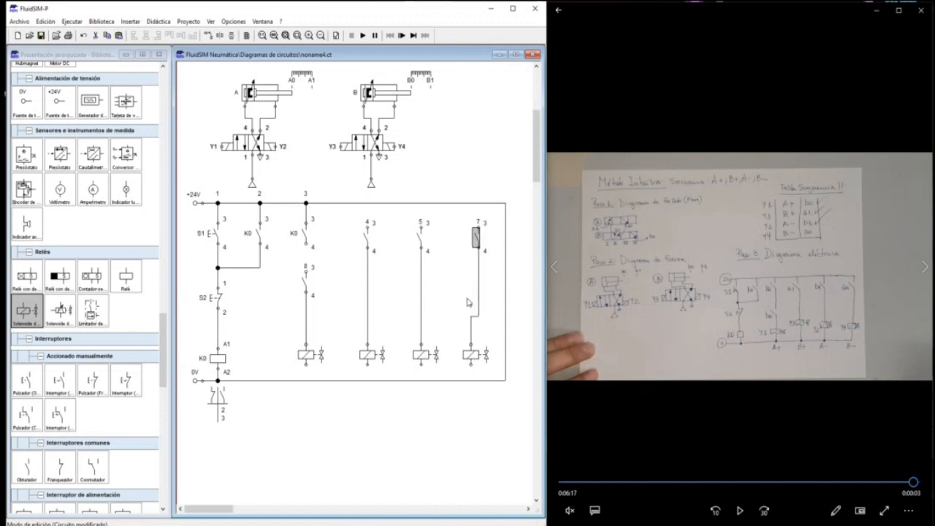
{"action": "key", "text": "Down"}
{"action": "key", "text": "Left"}
{"action": "key", "text": "Left"}
{"action": "key", "text": "Up"}
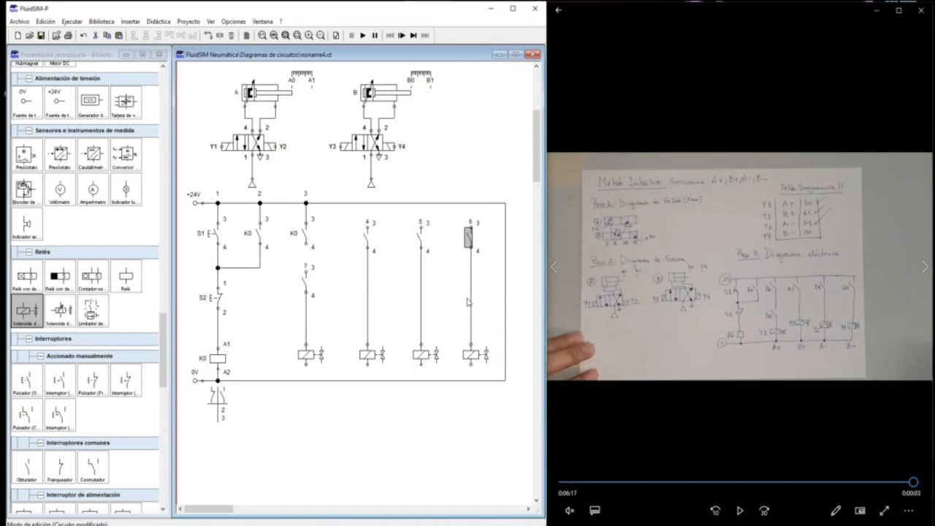
{"action": "left_click", "coordinate": [454, 300]}
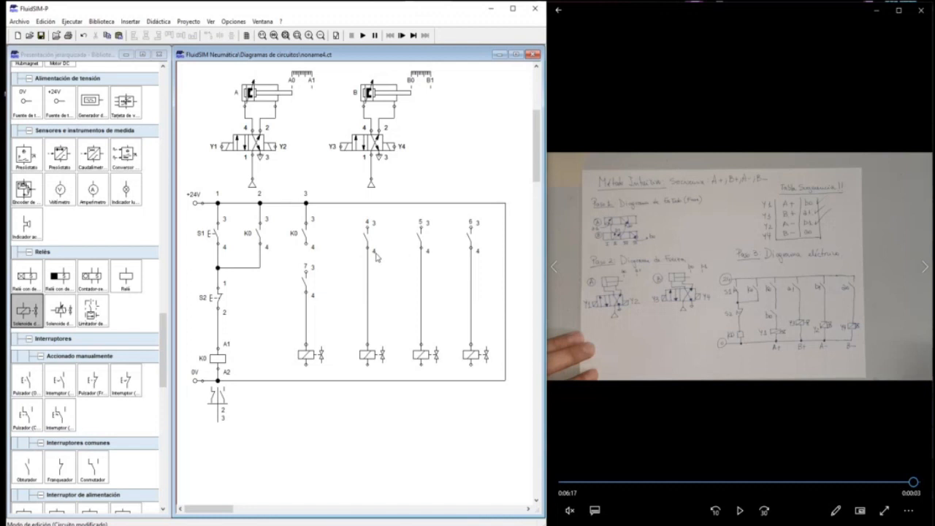
- Wire the upper terminals of the second, third and fourth solenoid branches' contacts to the +24V line
{"action": "left_click_drag", "start_coordinate": [367, 227], "coordinate": [367, 203]}
{"action": "left_click_drag", "start_coordinate": [420, 228], "coordinate": [420, 203]}
{"action": "left_click_drag", "start_coordinate": [471, 227], "coordinate": [470, 203]}
- Wire all four solenoids to the 0V line and join the first branch's lower contact to the K0 contact above it
{"action": "left_click_drag", "start_coordinate": [471, 363], "coordinate": [471, 380]}
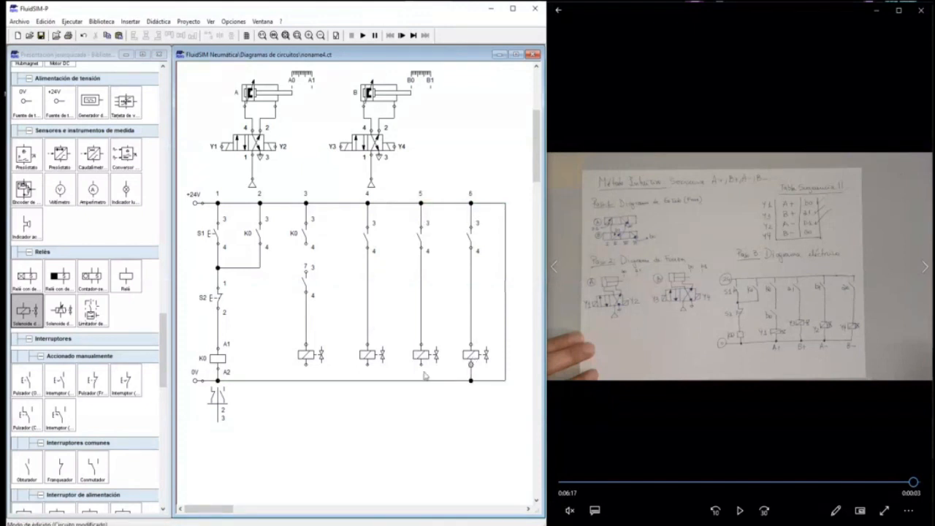
{"action": "left_click_drag", "start_coordinate": [421, 363], "coordinate": [421, 380]}
{"action": "left_click_drag", "start_coordinate": [368, 363], "coordinate": [368, 380]}
{"action": "left_click_drag", "start_coordinate": [306, 364], "coordinate": [306, 380]}
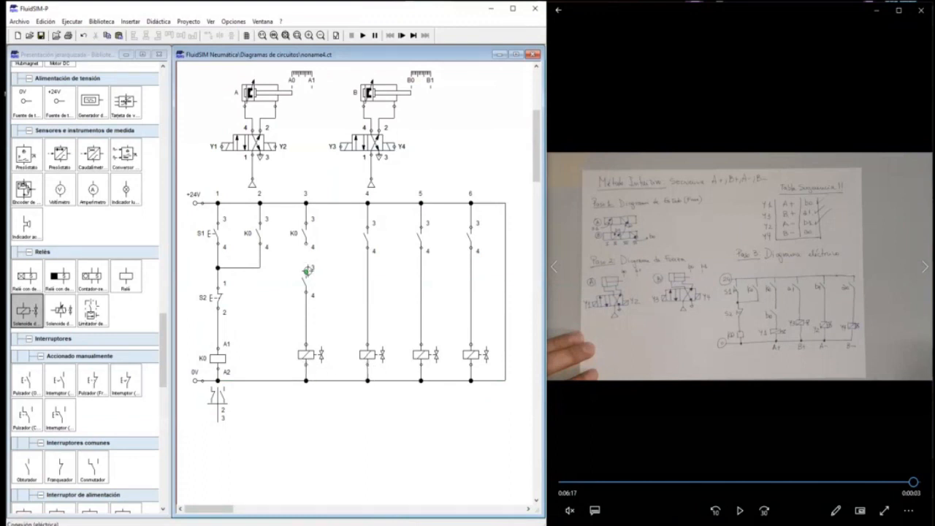
{"action": "left_click_drag", "start_coordinate": [308, 271], "coordinate": [306, 247]}
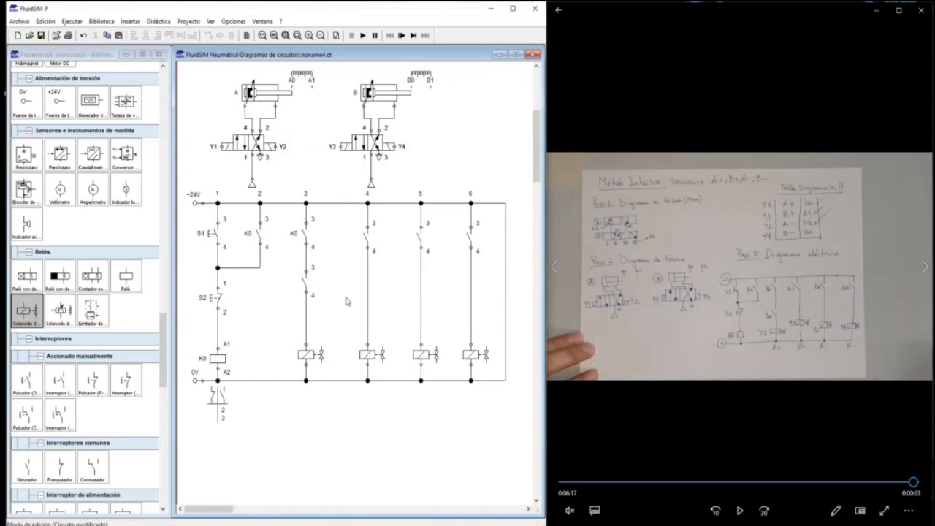
- Label the contact below K0 in the first solenoid branch b0 and its valve solenoid y1
{"action": "double_click", "coordinate": [306, 284]}
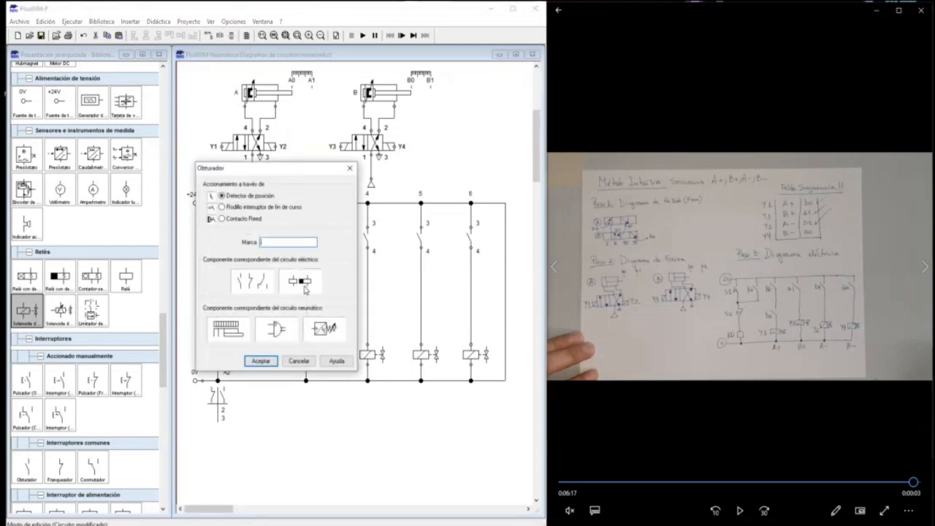
{"action": "key", "text": "Return"}
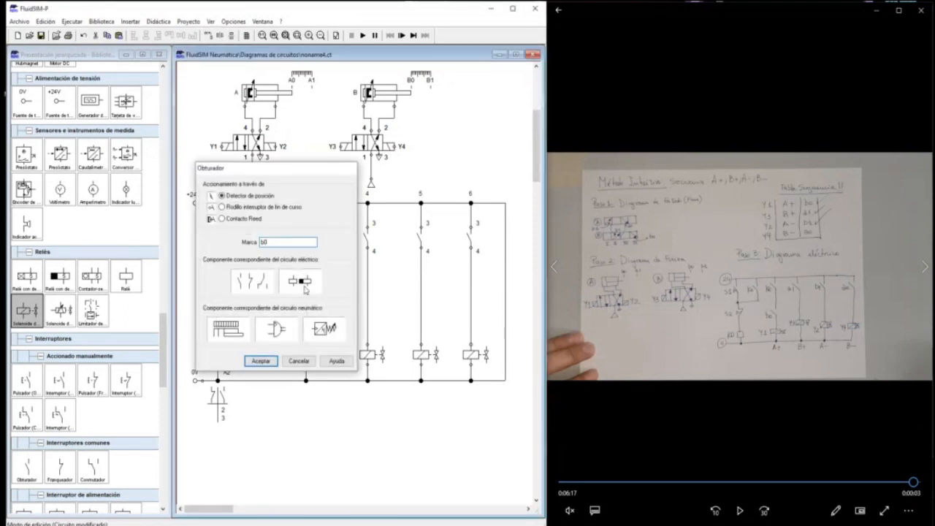
{"action": "double_click", "coordinate": [307, 356]}
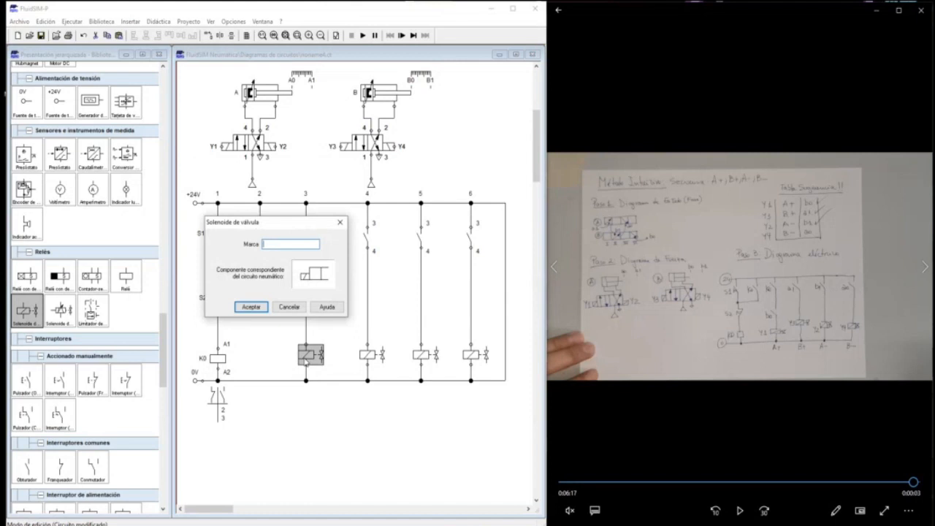
{"action": "type", "text": "y1"}
{"action": "key", "text": "Return"}
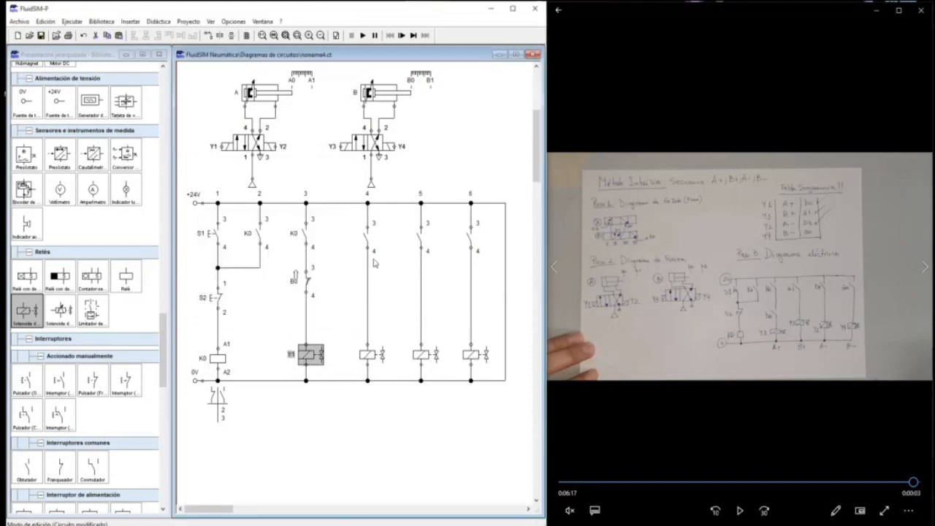
- Label the second solenoid branch's contact a1 and its valve solenoid y3
{"action": "double_click", "coordinate": [366, 239]}
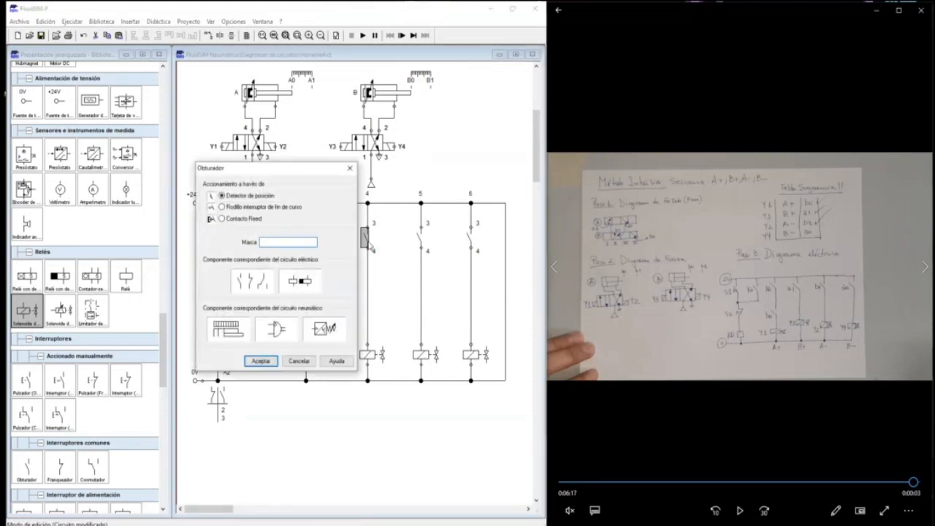
{"action": "type", "text": "a1"}
{"action": "key", "text": "Return"}
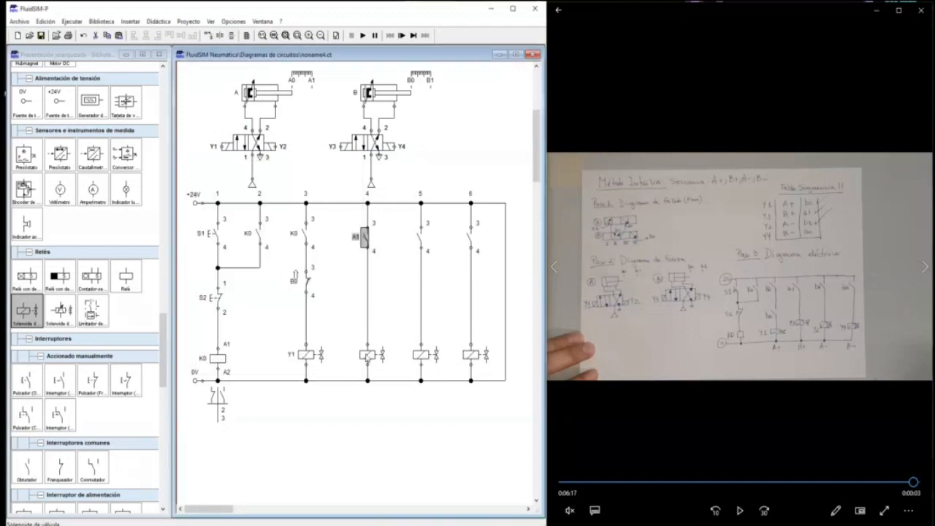
{"action": "double_click", "coordinate": [367, 356]}
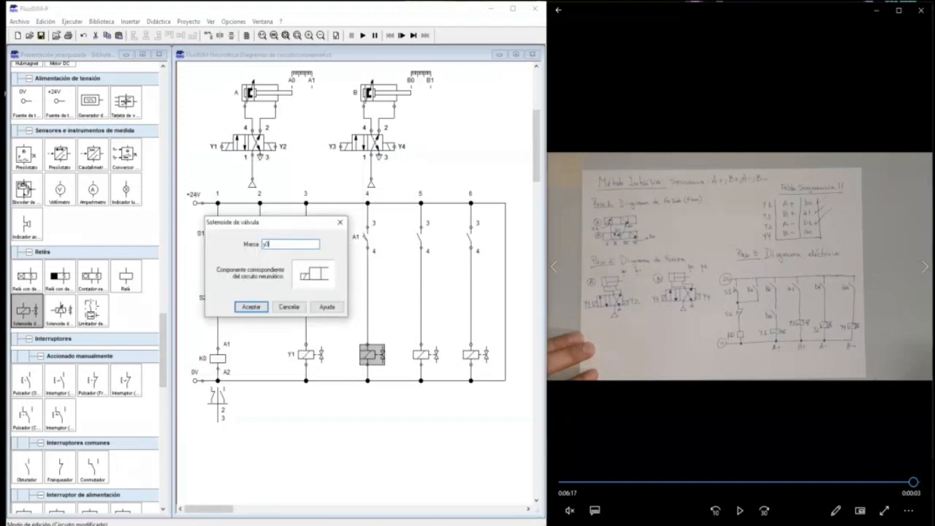
{"action": "type", "text": "y3"}
{"action": "key", "text": "Return"}
- Label the third solenoid branch's contact b1 and its valve solenoid y2
{"action": "double_click", "coordinate": [420, 239]}
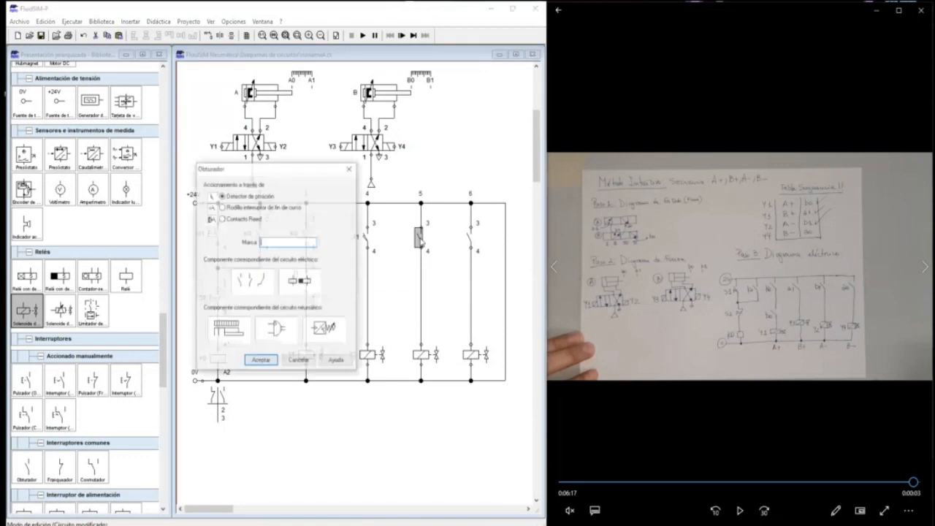
{"action": "type", "text": "b1"}
{"action": "key", "text": "Return"}
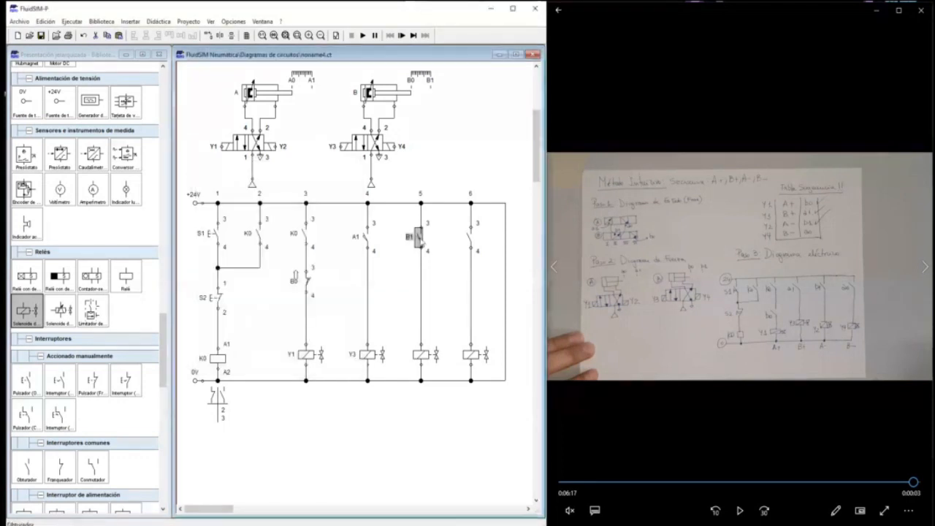
{"action": "double_click", "coordinate": [421, 355]}
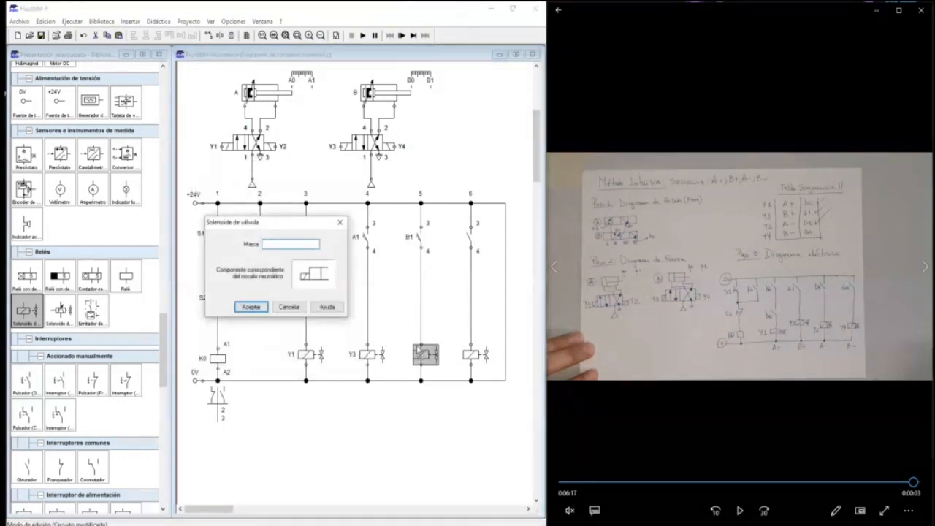
{"action": "type", "text": "y5"}
{"action": "key", "text": "Return"}
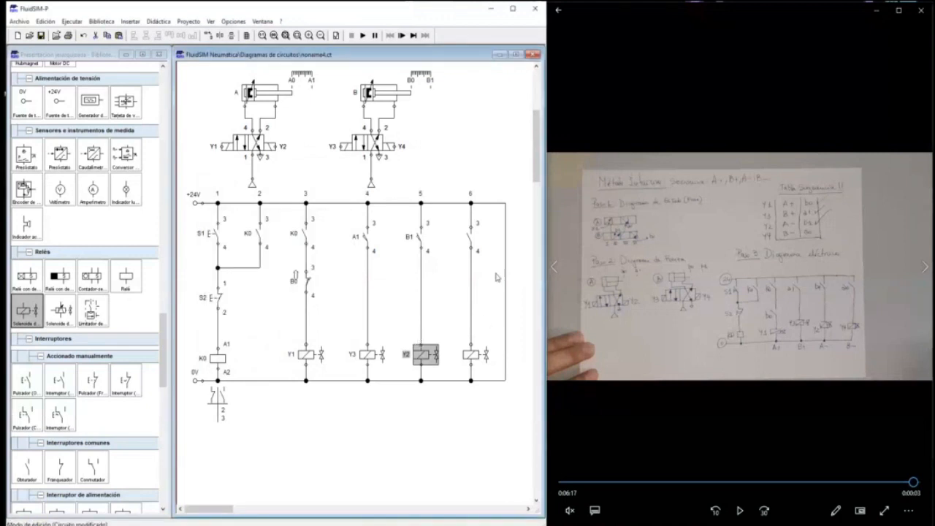
- Label the fourth solenoid branch's contact a0 and its valve solenoid y4
{"action": "double_click", "coordinate": [470, 241]}
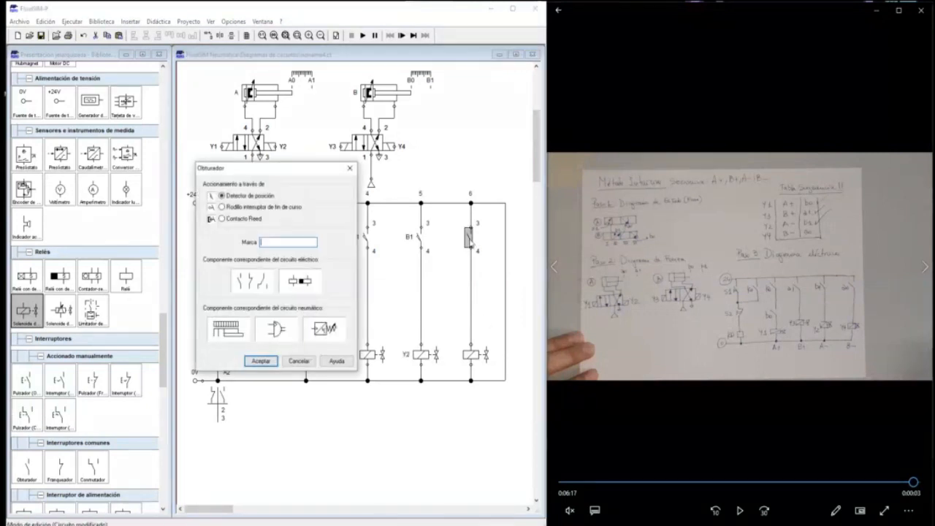
{"action": "type", "text": "a0"}
{"action": "key", "text": "Return"}
{"action": "double_click", "coordinate": [472, 354]}
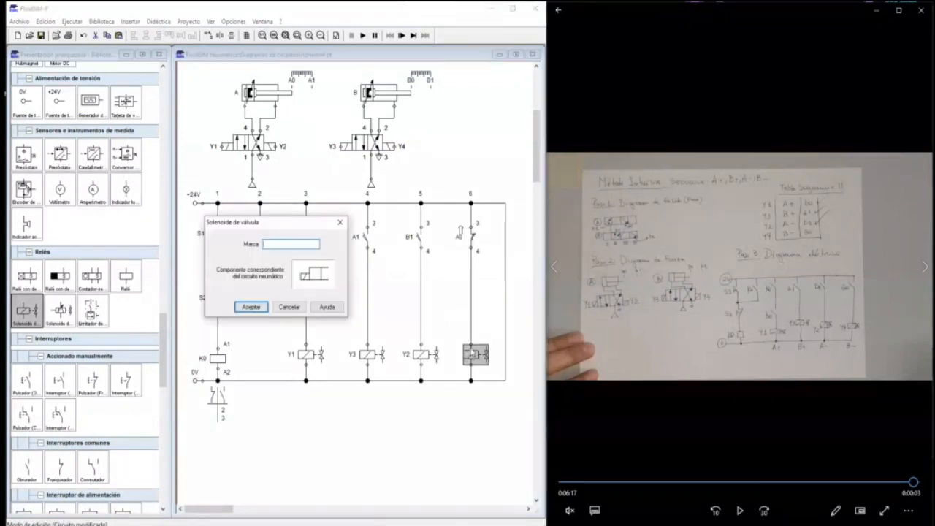
{"action": "type", "text": "y4"}
{"action": "key", "text": "Return"}
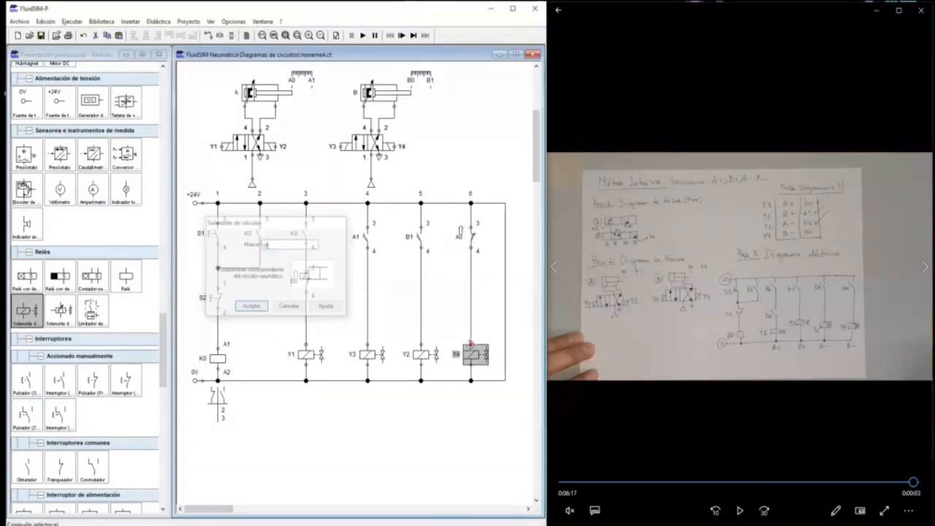
{"action": "left_click", "coordinate": [437, 427]}
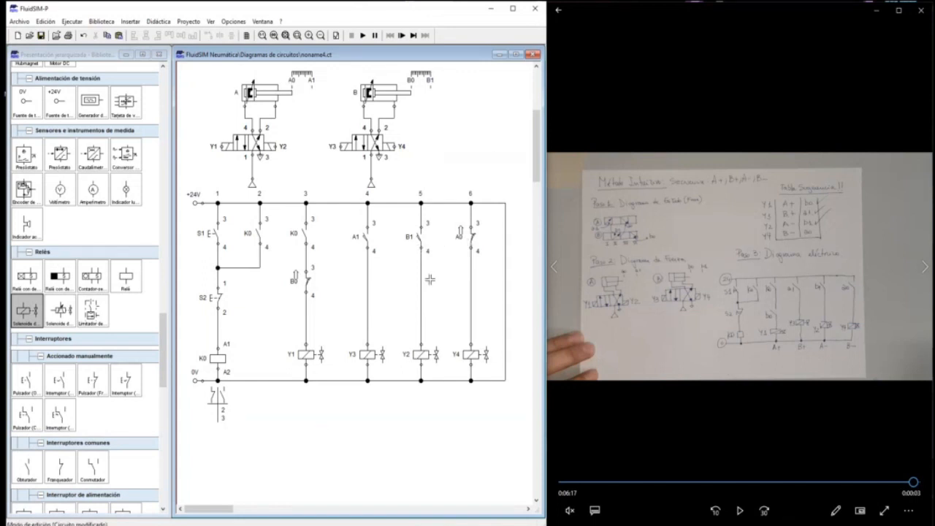
- Maximize the program window and widen the circuit diagram window to fill the free workspace
{"action": "left_click", "coordinate": [513, 9]}
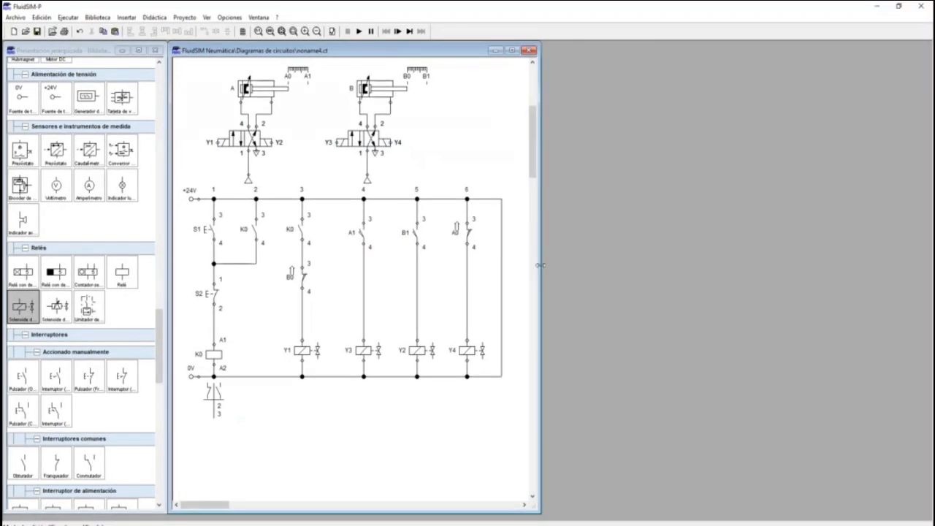
{"action": "left_click_drag", "start_coordinate": [539, 265], "coordinate": [924, 293]}
{"action": "scroll", "coordinate": [546, 311], "scroll_direction": "up", "scroll_amount": 3}
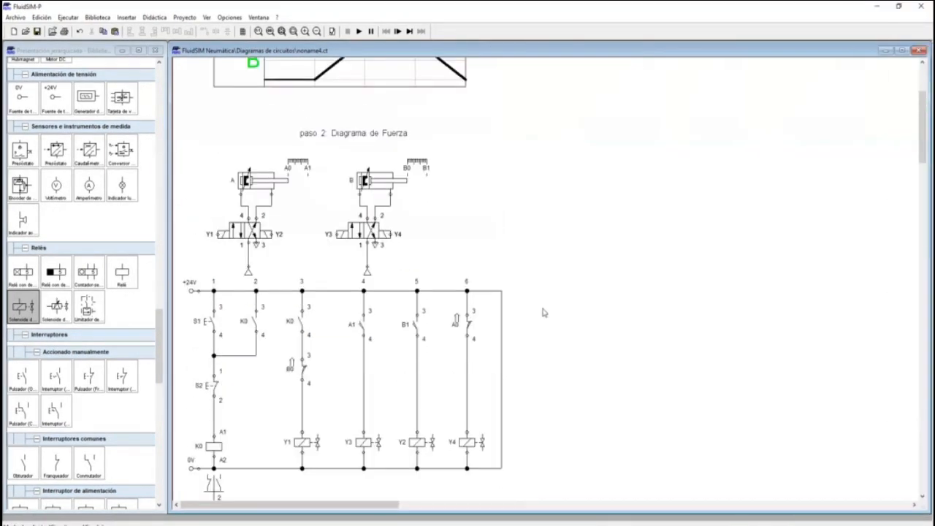
{"action": "scroll", "coordinate": [543, 312], "scroll_direction": "down", "scroll_amount": 2}
- Move the whole electrical circuit beside the state diagram, to the right of it, level with its upper part
{"action": "left_click", "coordinate": [317, 31]}
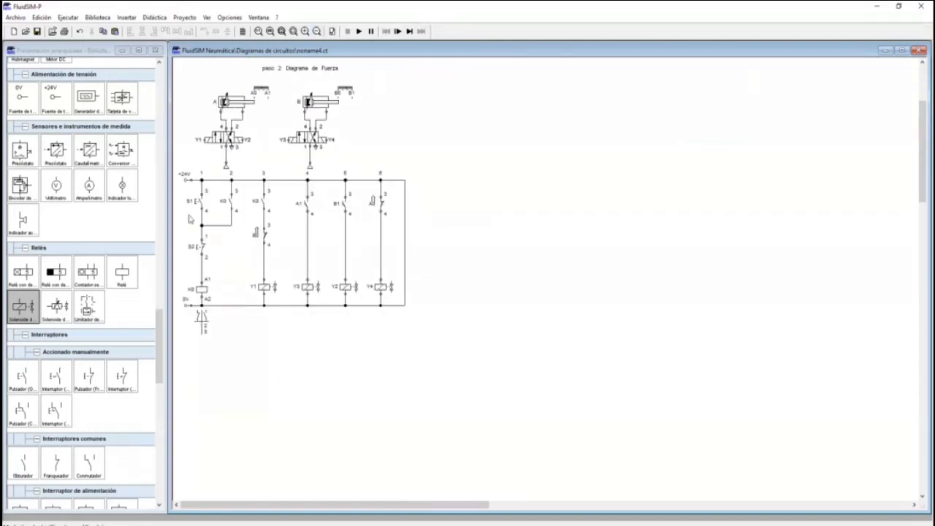
{"action": "left_click_drag", "start_coordinate": [176, 177], "coordinate": [467, 355]}
{"action": "left_click_drag", "start_coordinate": [321, 277], "coordinate": [564, 181]}
{"action": "scroll", "coordinate": [499, 284], "scroll_direction": "up", "scroll_amount": 4}
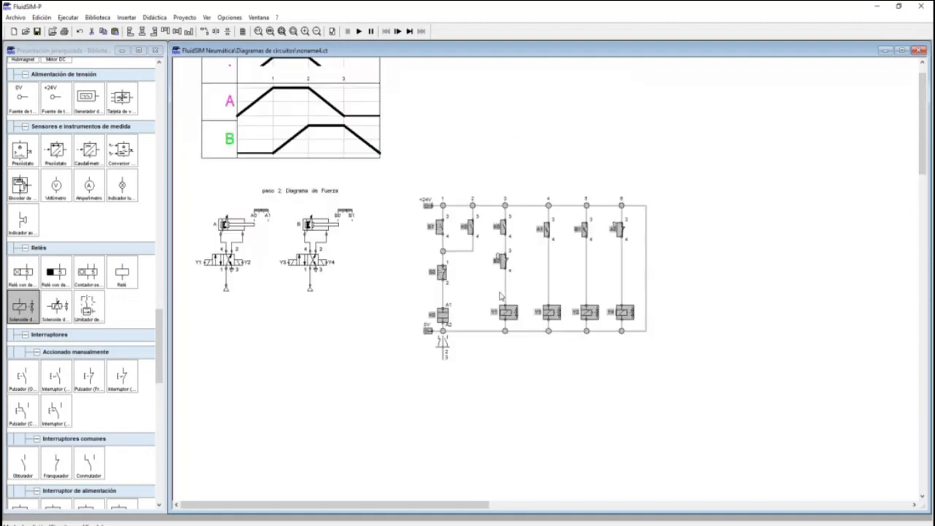
{"action": "left_click_drag", "start_coordinate": [511, 340], "coordinate": [500, 203]}
{"action": "left_click", "coordinate": [504, 328]}
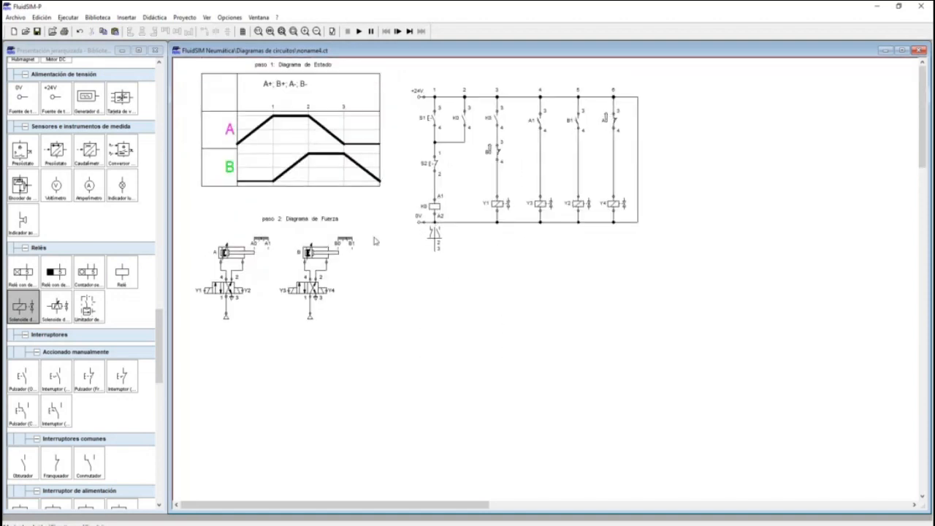
- Place a copy of the "paso 2: Diagrama de Fuerza" title centred above the electrical circuit
{"action": "left_click", "coordinate": [332, 220]}
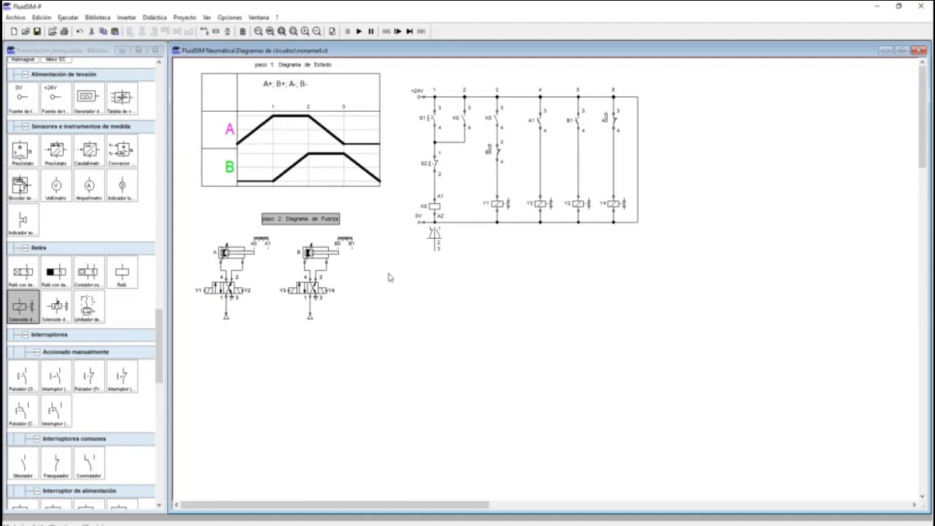
{"action": "left_click", "coordinate": [448, 355]}
{"action": "key", "text": "ctrl+v"}
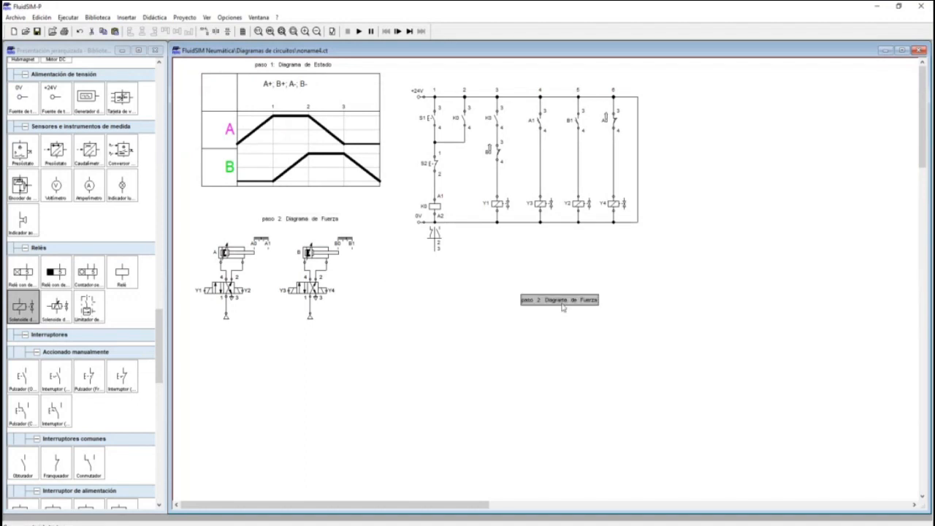
{"action": "left_click_drag", "start_coordinate": [563, 302], "coordinate": [530, 76]}
- Change the copied title above the electrical circuit to "paso 3: Diagrama eléctrico"
{"action": "double_click", "coordinate": [530, 76]}
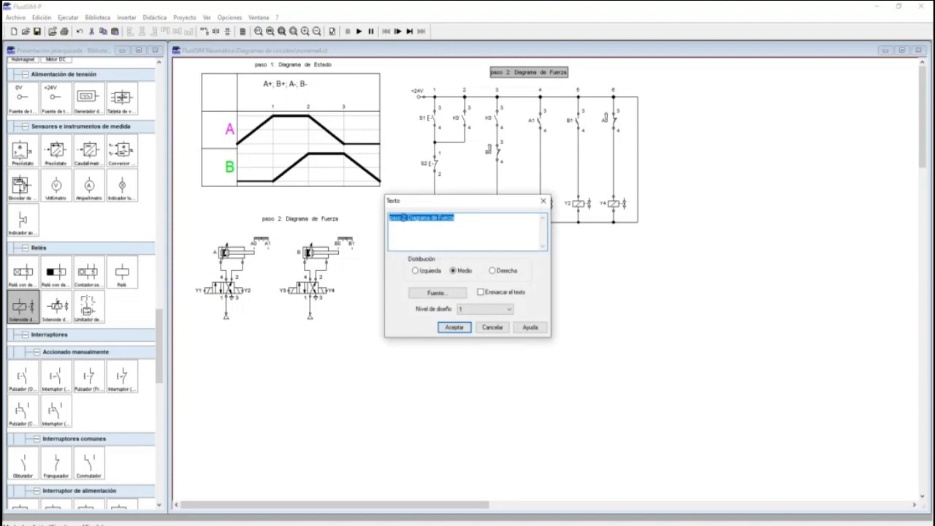
{"action": "left_click", "coordinate": [405, 217]}
{"action": "key", "text": "BackSpace"}
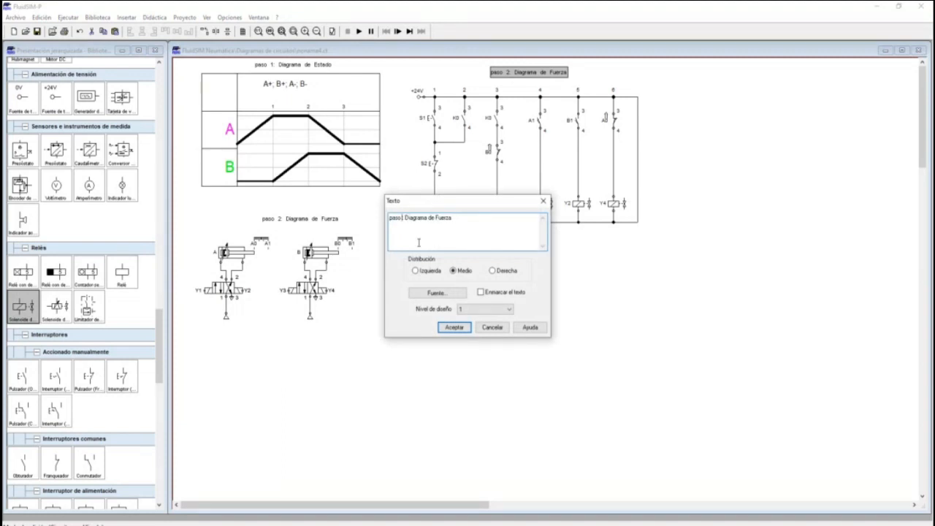
{"action": "type", "text": "3:"}
{"action": "left_click", "coordinate": [456, 330]}
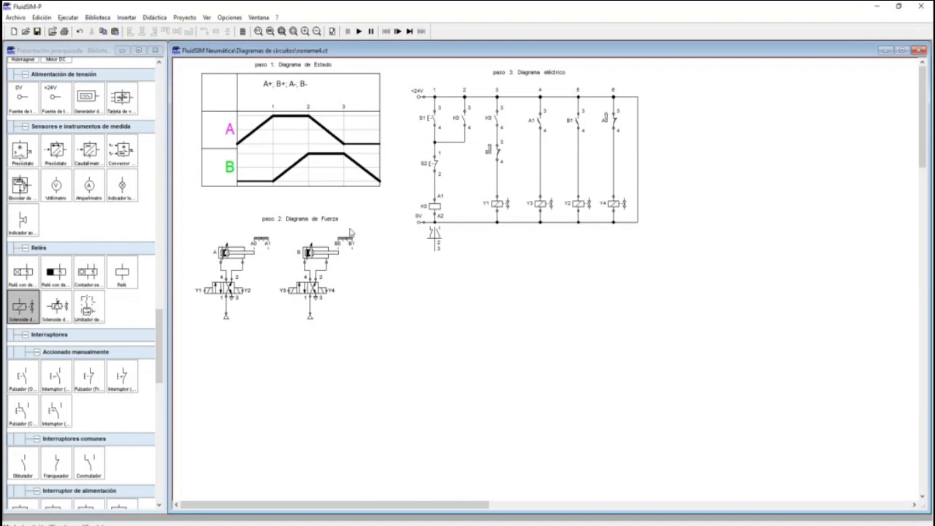
- Test the circuit in simulation, compare it with the handwritten sketch and delete the vertical line joining the +24V and 0V rails
{"action": "left_click", "coordinate": [359, 31]}
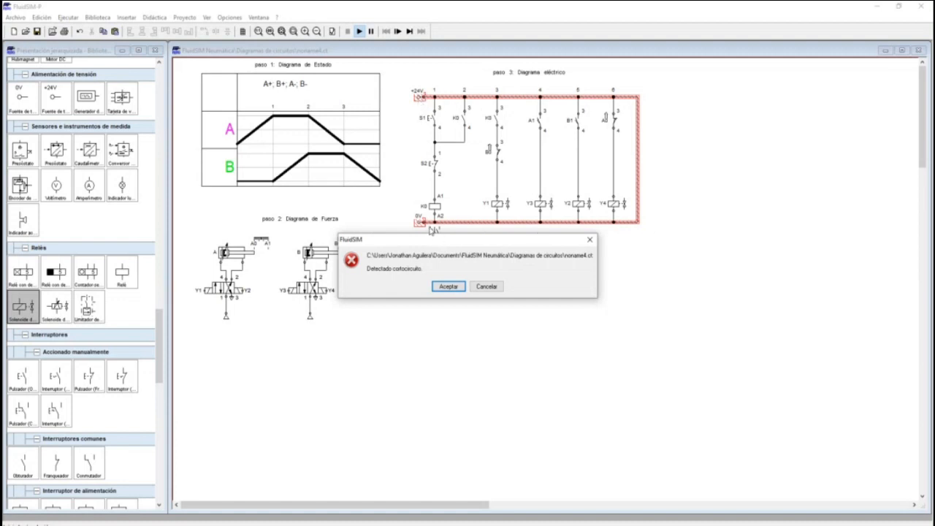
{"action": "left_click", "coordinate": [448, 286]}
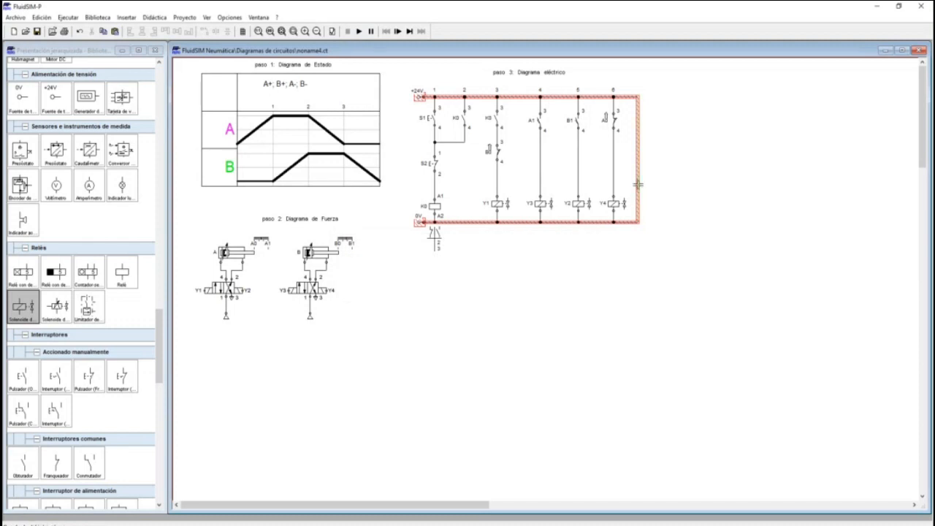
{"action": "key", "text": "alt+Tab"}
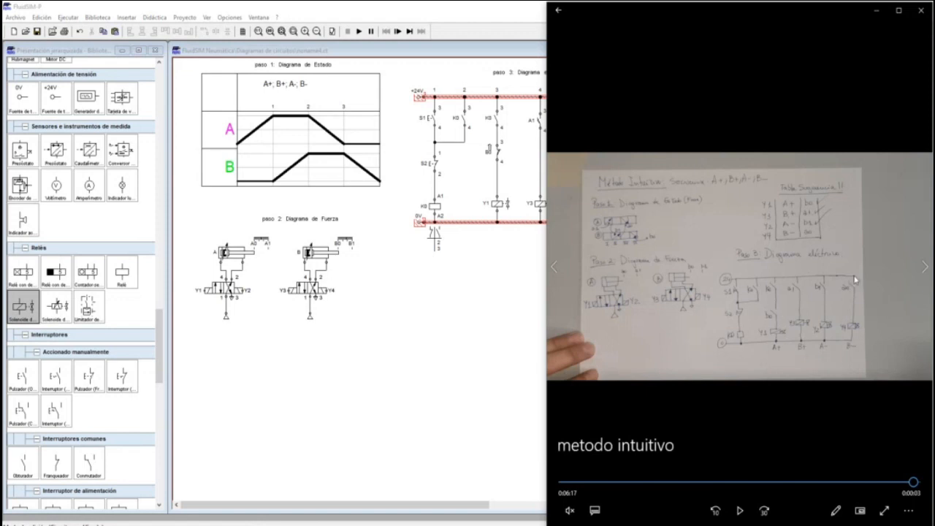
{"action": "left_click", "coordinate": [878, 13]}
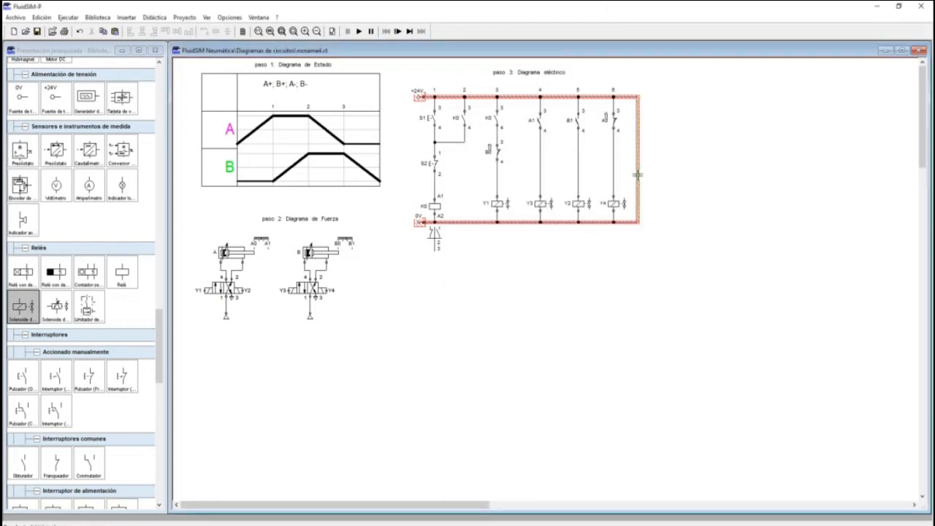
{"action": "key", "text": "Delete"}
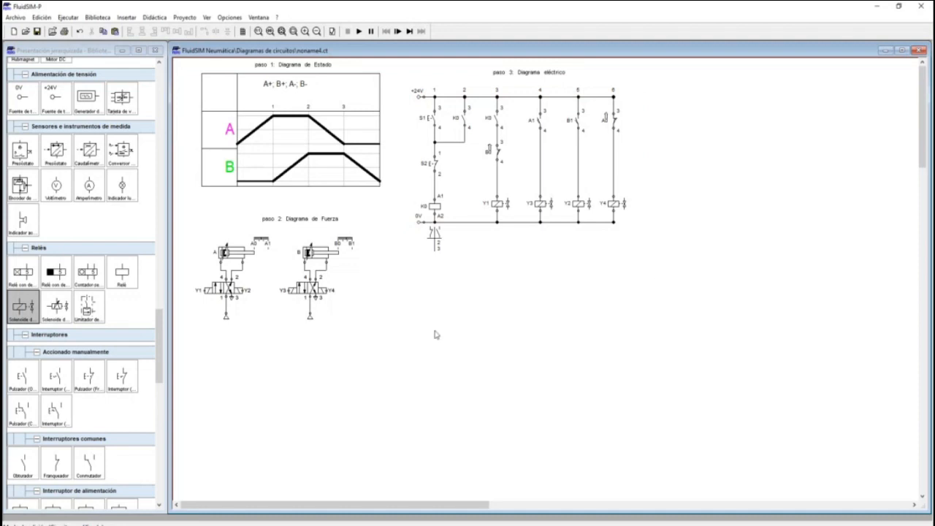
- Simulate the corrected circuit and stop the running cycle with pushbutton S2
{"action": "left_click", "coordinate": [359, 31]}
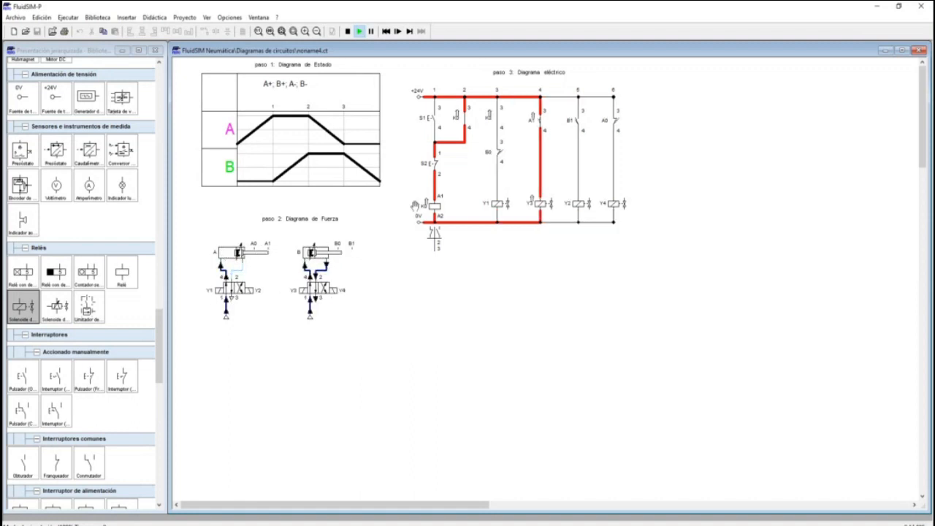
{"action": "left_click", "coordinate": [426, 164]}
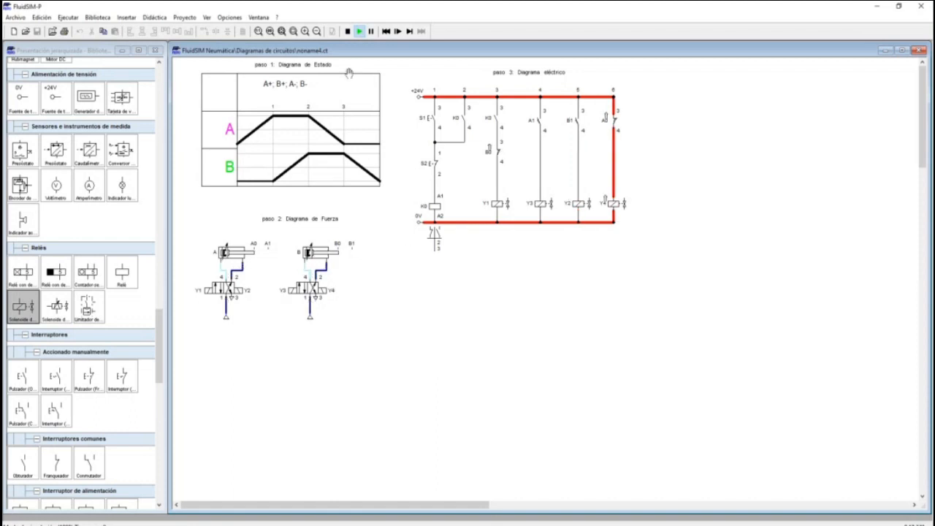
{"action": "left_click", "coordinate": [229, 18]}
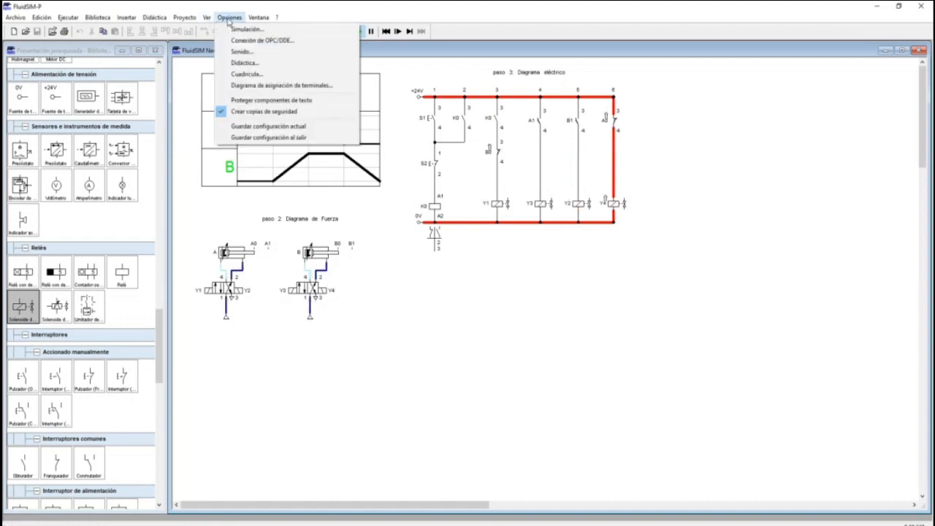
{"action": "left_click", "coordinate": [236, 28]}
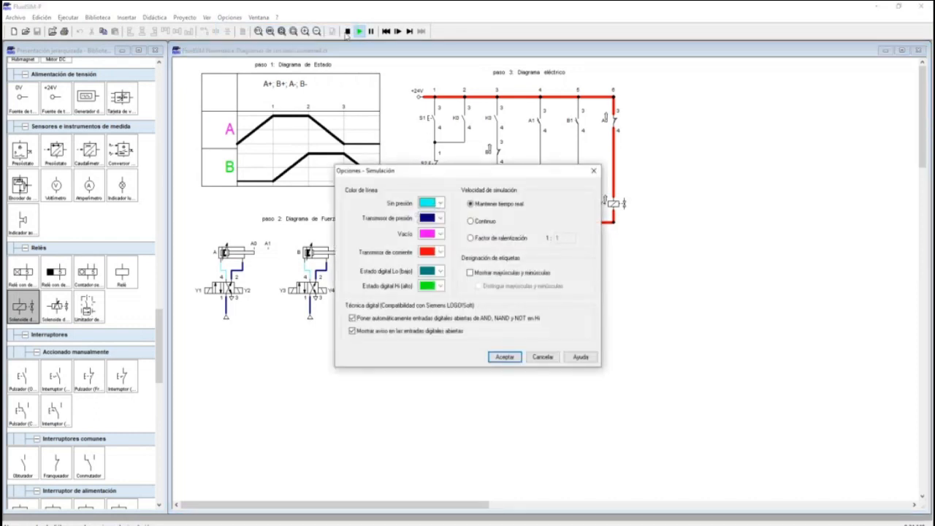
{"action": "left_click", "coordinate": [547, 358]}
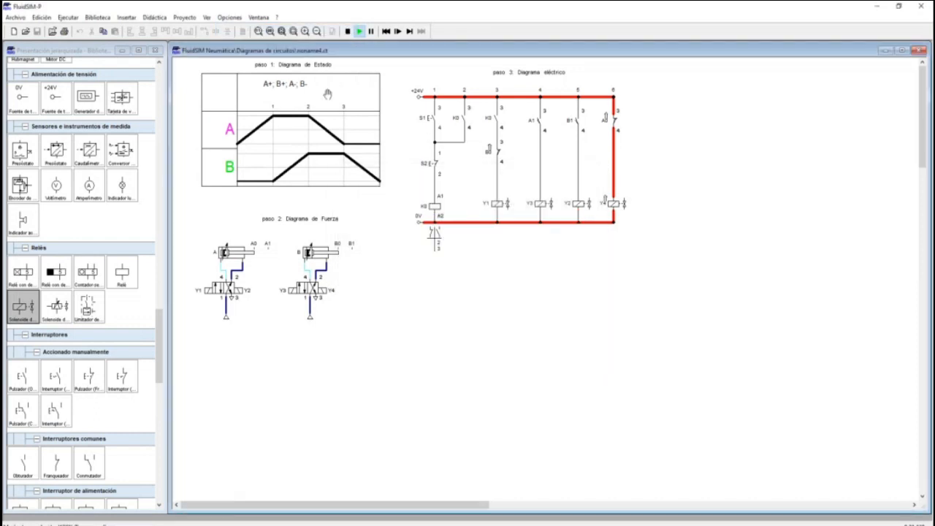
- End the simulation and set the simulation speed to a slow-down factor of 1:4
{"action": "left_click", "coordinate": [348, 31]}
{"action": "left_click", "coordinate": [228, 18]}
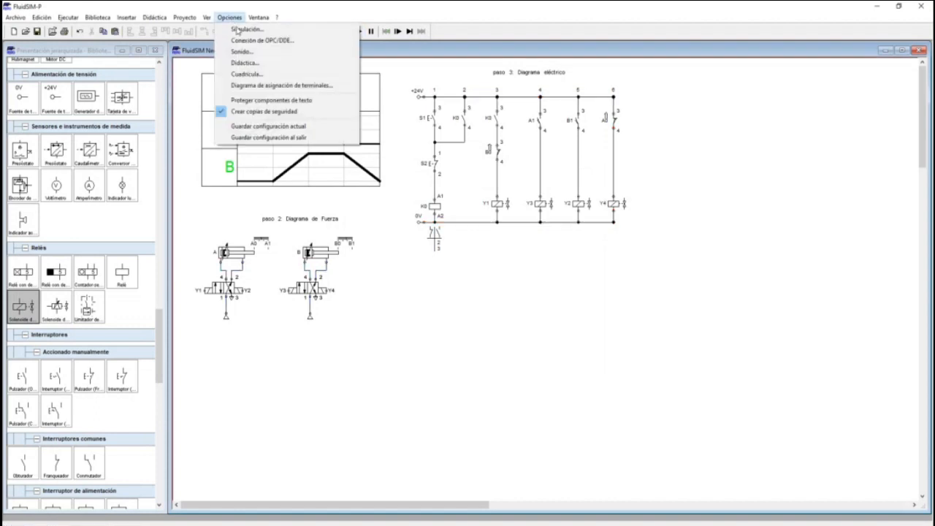
{"action": "left_click", "coordinate": [237, 30]}
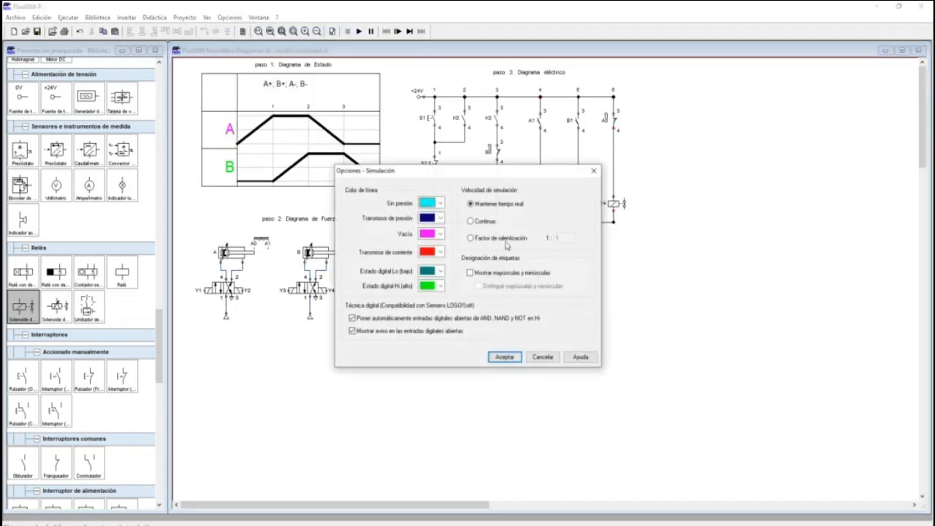
{"action": "left_click", "coordinate": [506, 245]}
{"action": "type", "text": "4"}
{"action": "left_click", "coordinate": [505, 357]}
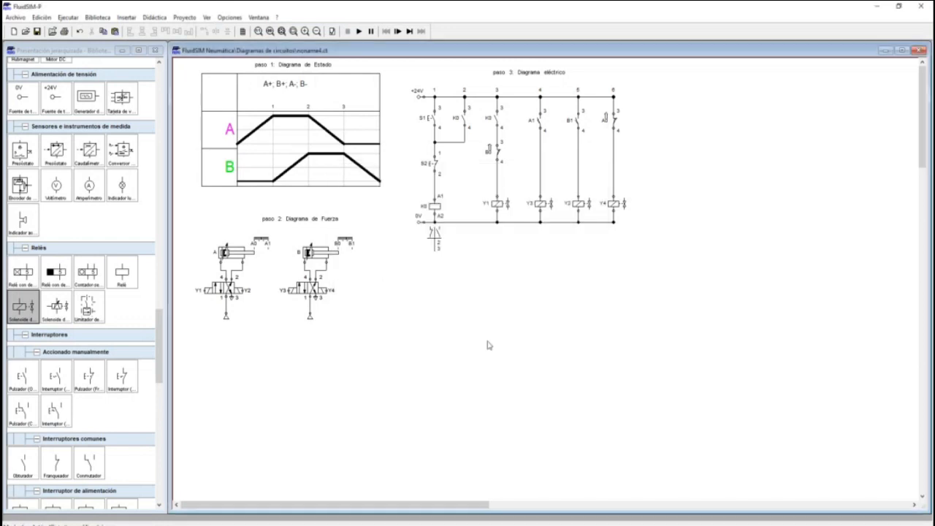
- Simulate the sequence at the slowed speed, stopping the cycle with S2 and restarting it with S1
{"action": "left_click", "coordinate": [359, 31]}
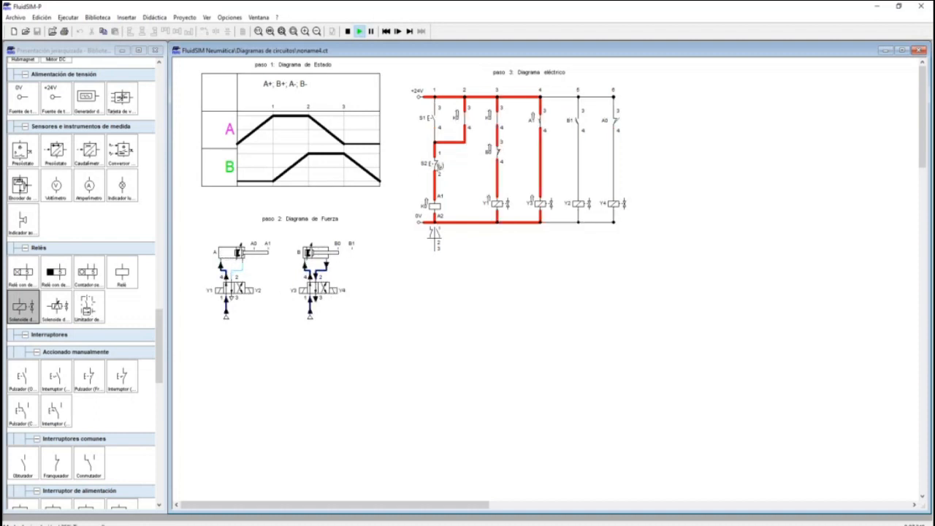
{"action": "left_click", "coordinate": [438, 162]}
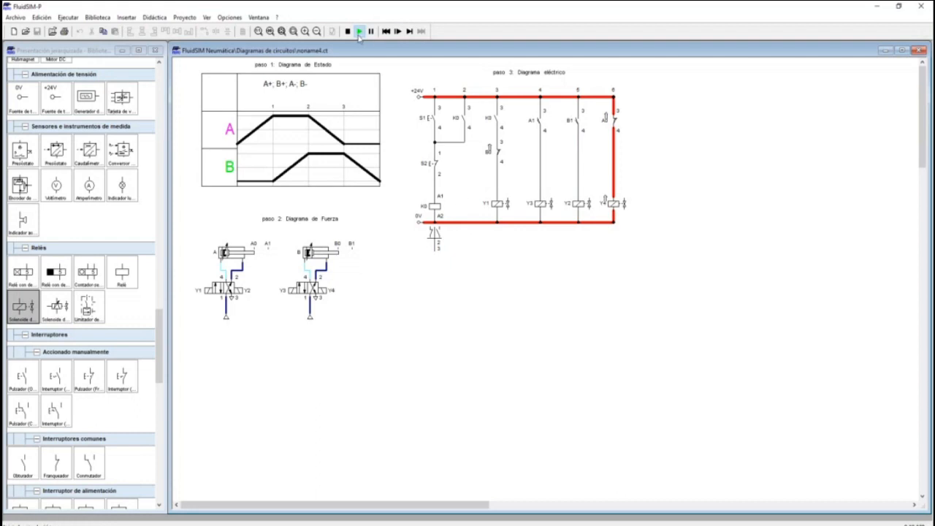
{"action": "left_click", "coordinate": [430, 126]}
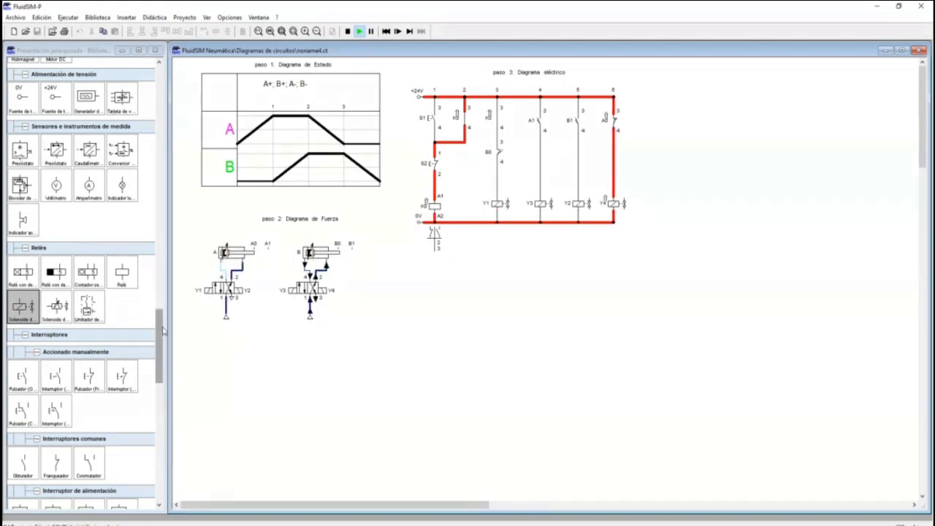
- End the simulation, insert a state diagram component below the electrical circuit and enlarge it across the free sheet area
{"action": "left_click_drag", "start_coordinate": [160, 334], "coordinate": [160, 456]}
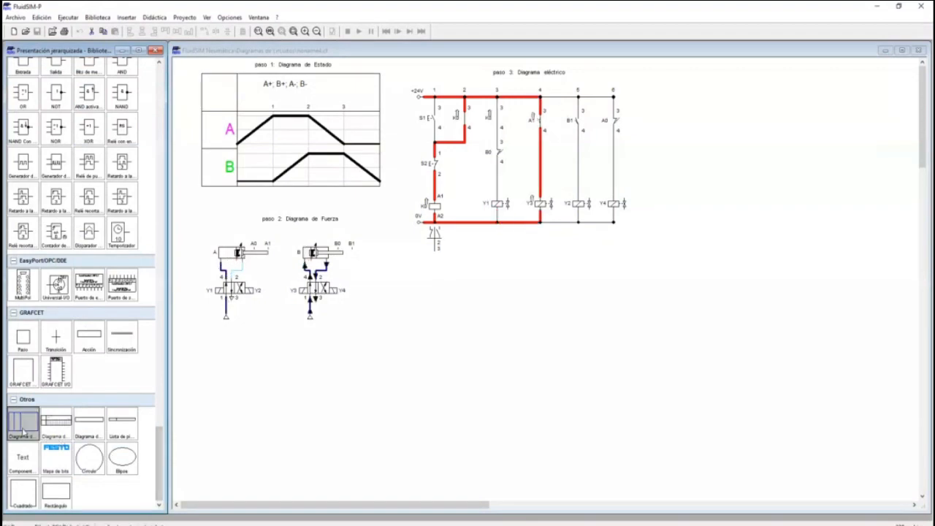
{"action": "left_click", "coordinate": [24, 430]}
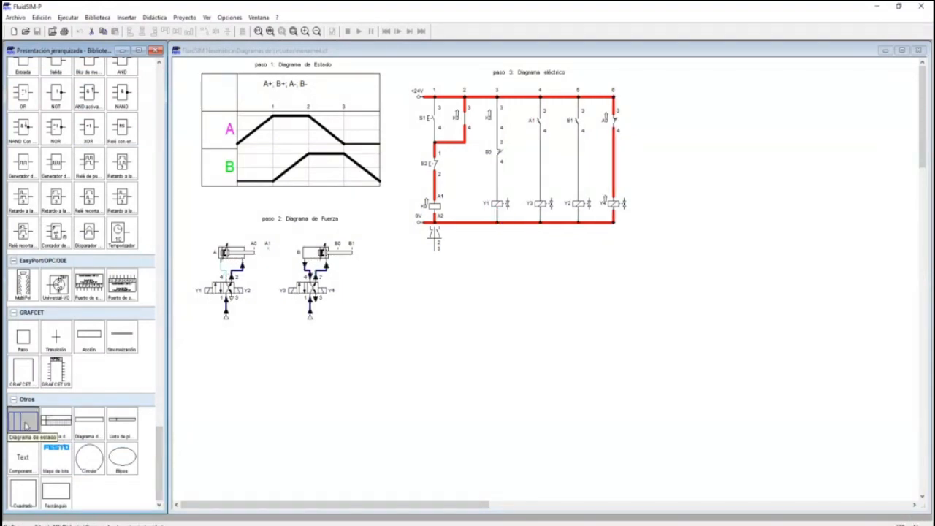
{"action": "left_click", "coordinate": [397, 62]}
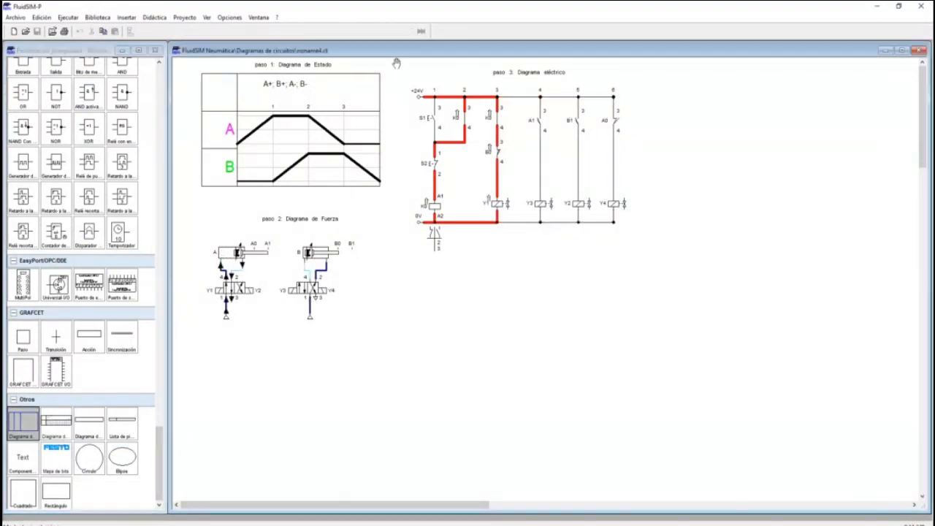
{"action": "left_click", "coordinate": [347, 31]}
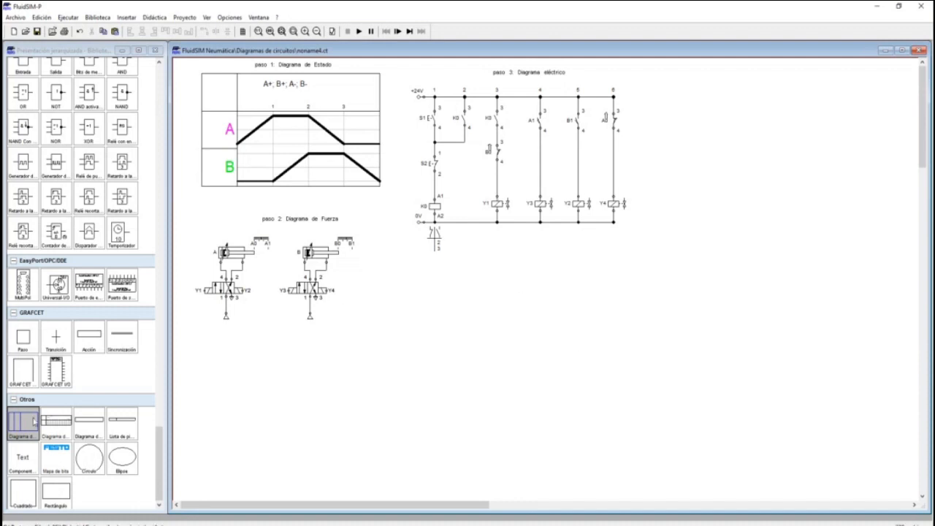
{"action": "left_click_drag", "start_coordinate": [34, 421], "coordinate": [465, 331]}
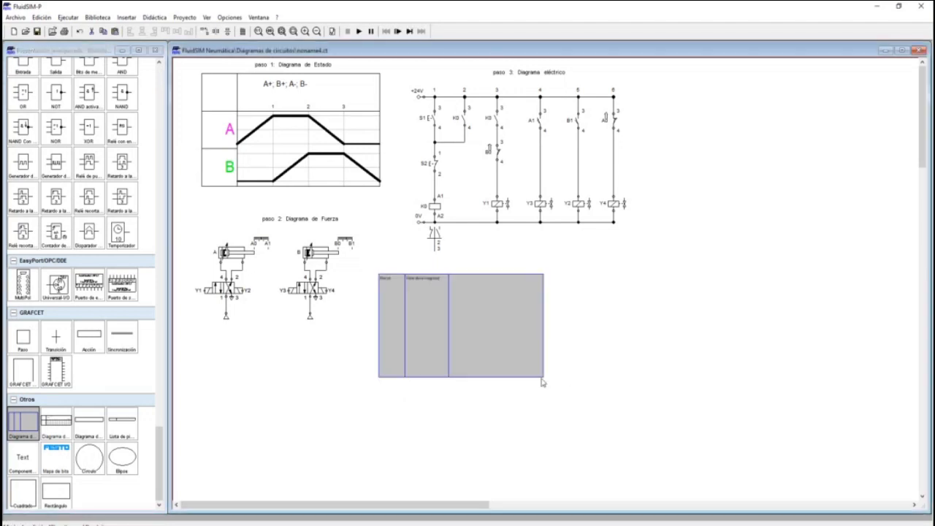
{"action": "left_click_drag", "start_coordinate": [543, 376], "coordinate": [877, 413]}
{"action": "left_click", "coordinate": [747, 176]}
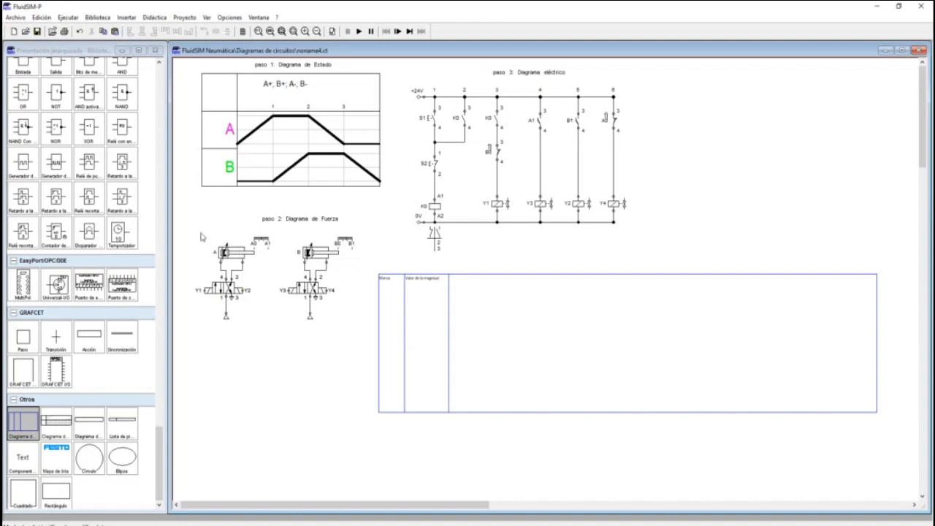
- Add cylinders A and B together to the new state diagram and plot cylinder A's displacement in magenta
{"action": "left_click_drag", "start_coordinate": [202, 234], "coordinate": [377, 264]}
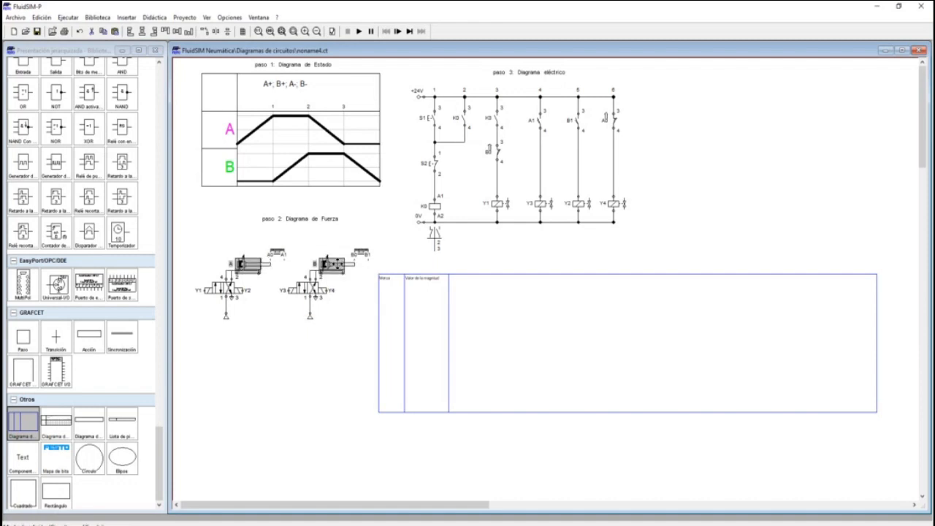
{"action": "left_click_drag", "start_coordinate": [319, 262], "coordinate": [394, 340]}
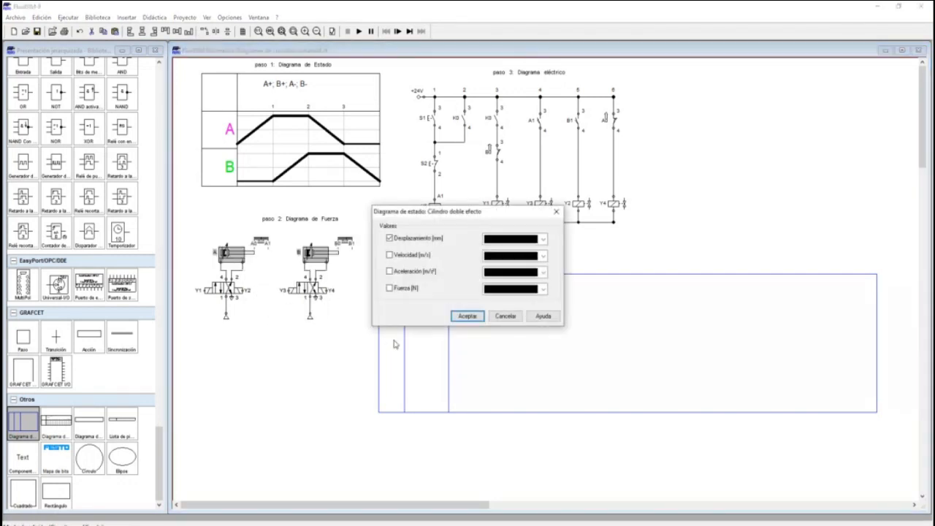
{"action": "left_click", "coordinate": [544, 241]}
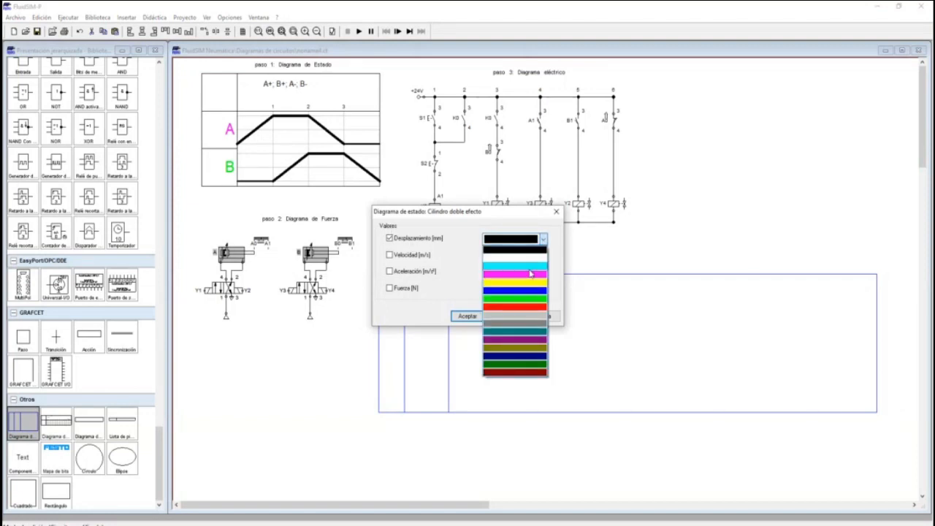
{"action": "left_click", "coordinate": [511, 277]}
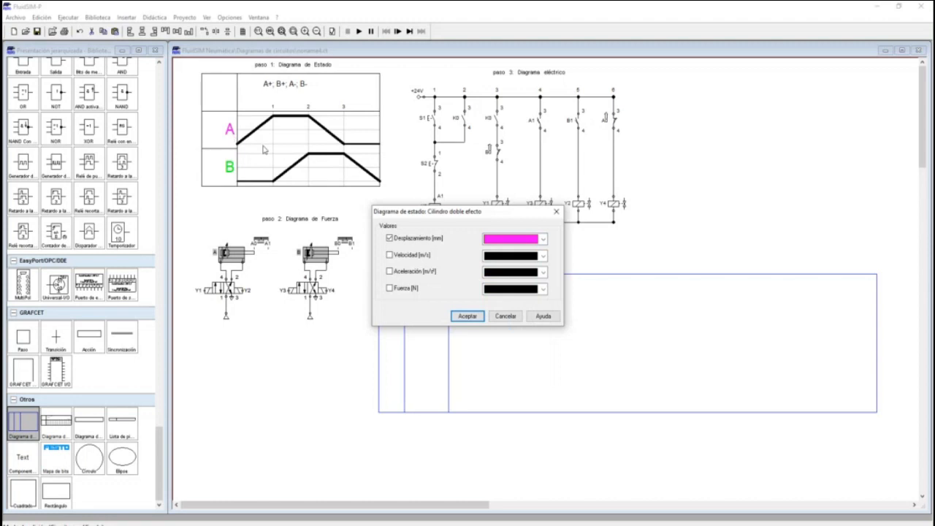
{"action": "left_click", "coordinate": [472, 318]}
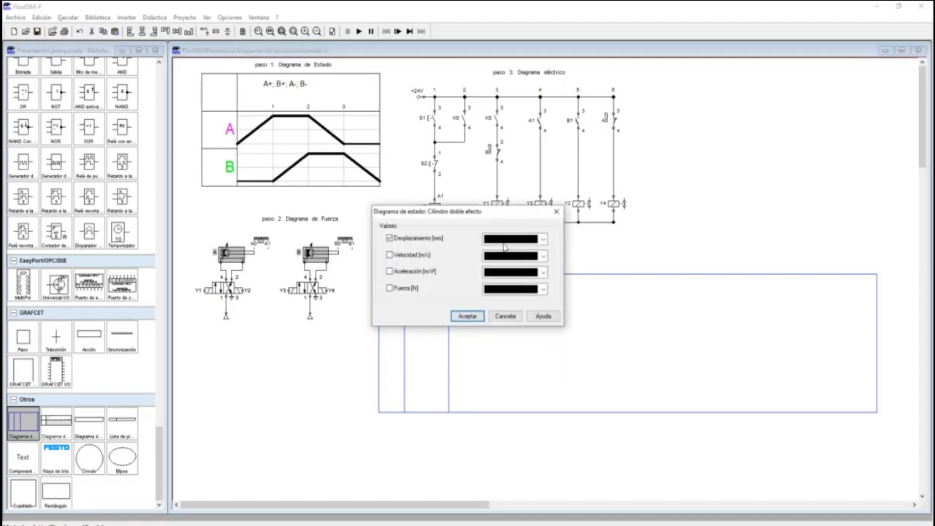
- Plot cylinder B's displacement in green and make the state diagram slightly narrower and taller
{"action": "left_click", "coordinate": [544, 238]}
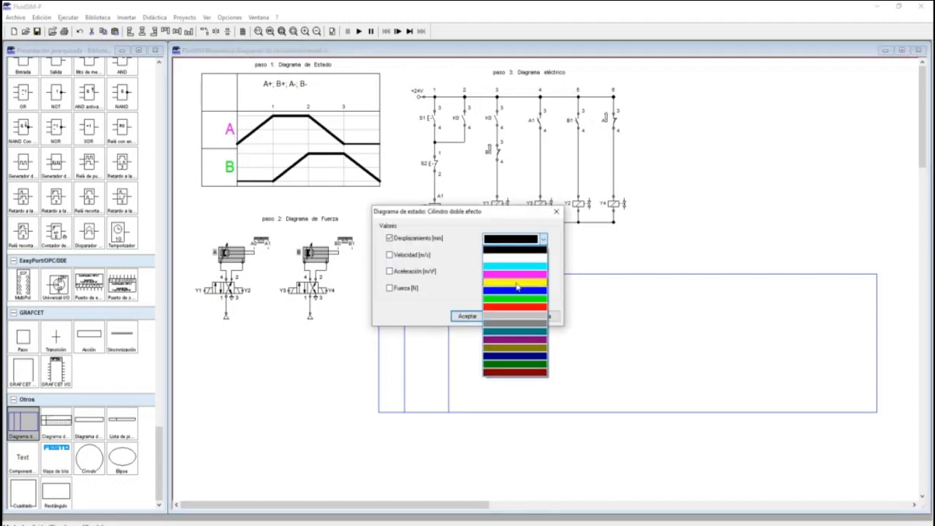
{"action": "left_click", "coordinate": [516, 298]}
{"action": "left_click", "coordinate": [471, 316]}
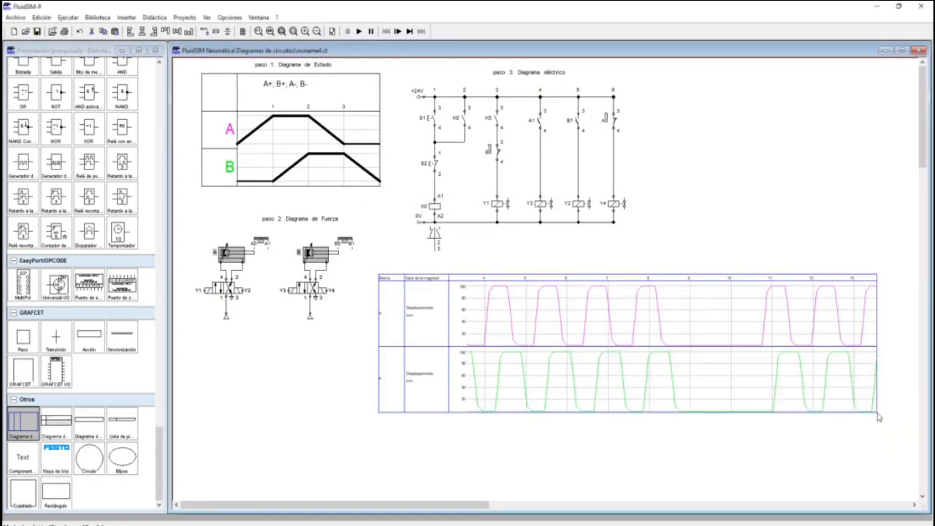
{"action": "left_click_drag", "start_coordinate": [879, 413], "coordinate": [831, 464]}
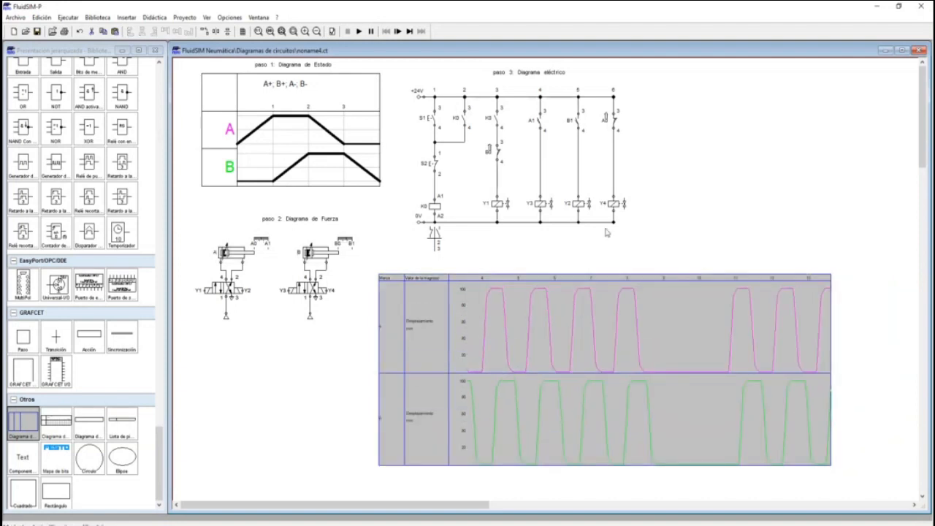
- Simulate the sequence from S1 to plot both cylinders' displacement in the resized state diagram, and end the simulation
{"action": "left_click", "coordinate": [359, 32]}
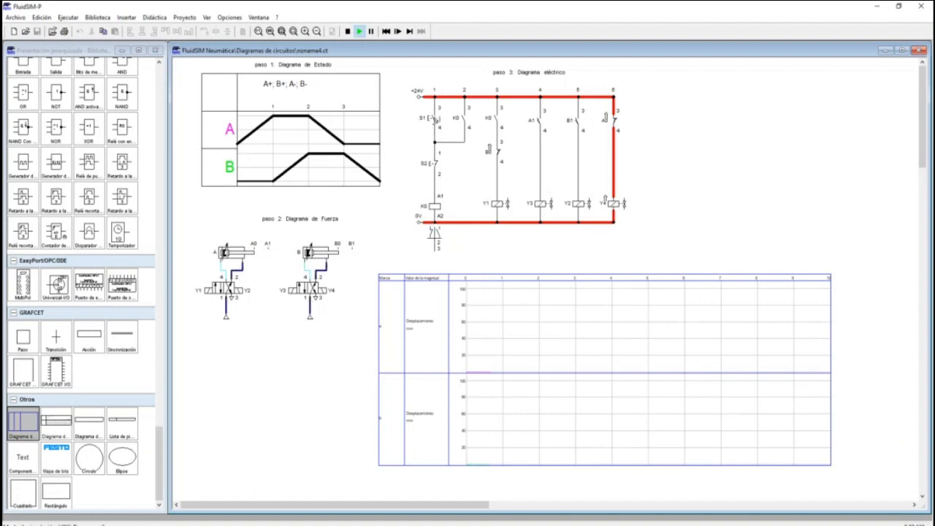
{"action": "left_click", "coordinate": [433, 114]}
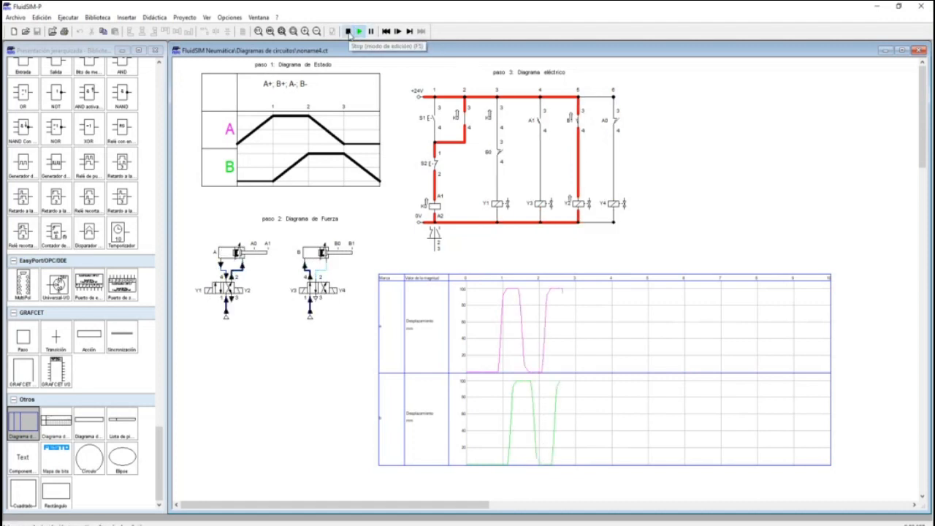
{"action": "left_click", "coordinate": [348, 31]}
- Set the state diagram's line thickness to thick (Gruesa) and its frame colour to black
{"action": "double_click", "coordinate": [582, 406]}
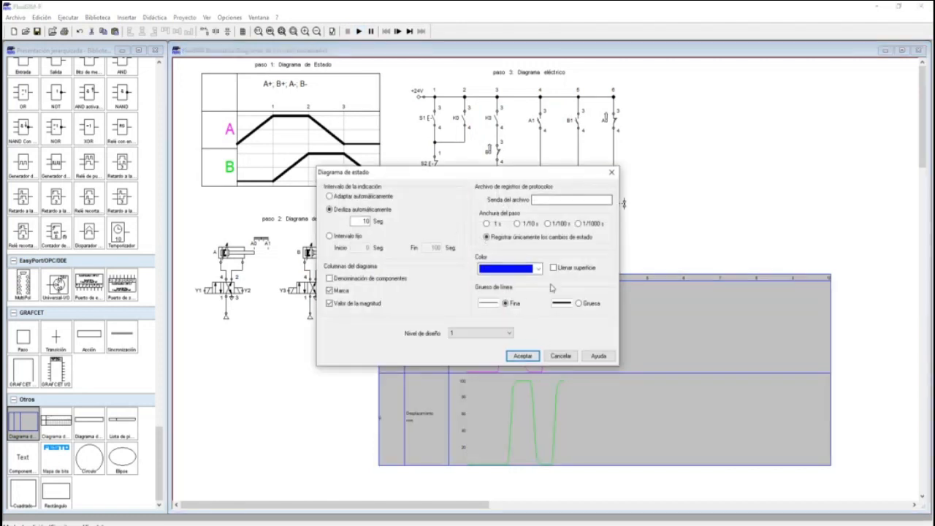
{"action": "left_click", "coordinate": [580, 302]}
{"action": "left_click", "coordinate": [522, 356]}
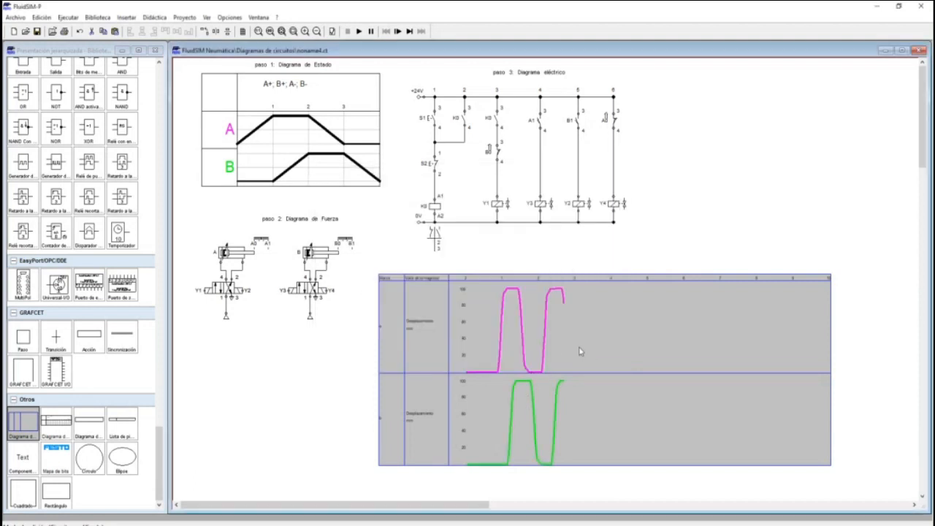
{"action": "double_click", "coordinate": [547, 349]}
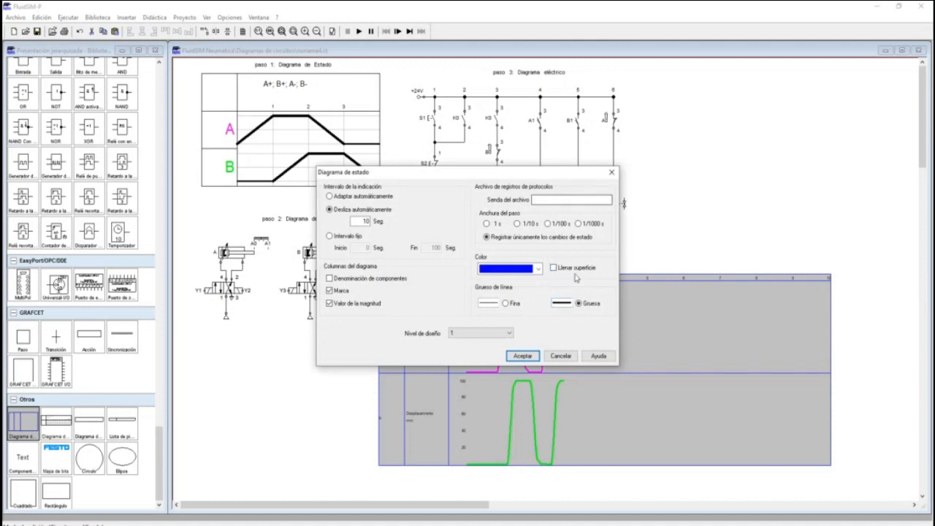
{"action": "left_click", "coordinate": [538, 269]}
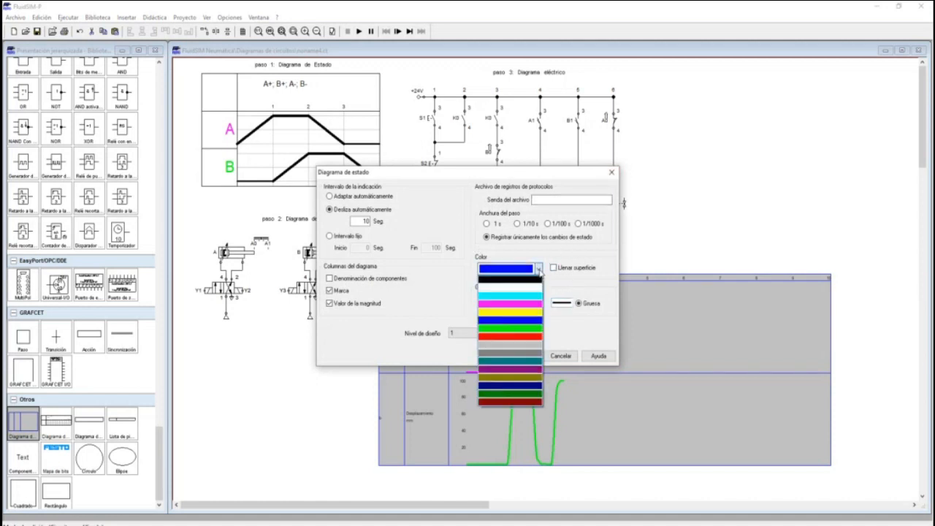
{"action": "left_click", "coordinate": [510, 303]}
{"action": "left_click", "coordinate": [523, 358]}
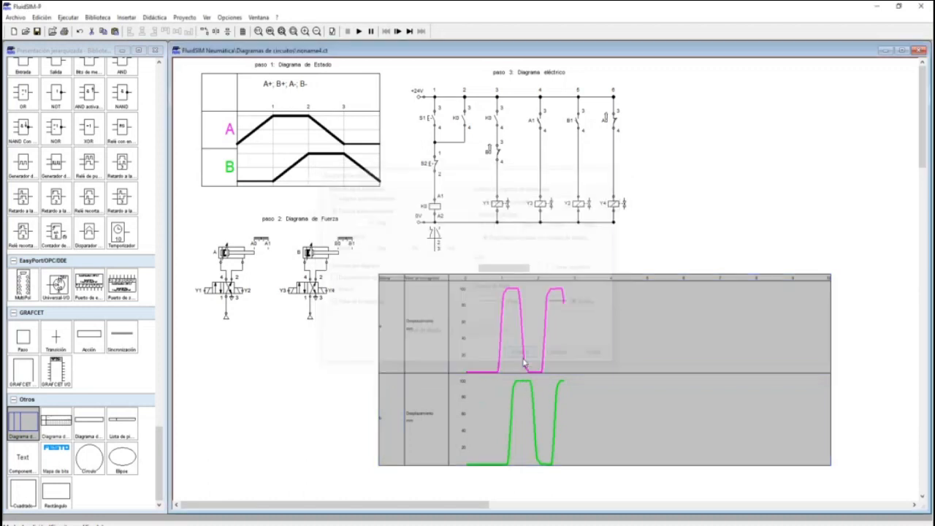
- Record three simulated cycles started with S1 and stopped with S2 in the state diagram, and widen the diagram slightly
{"action": "left_click", "coordinate": [359, 31]}
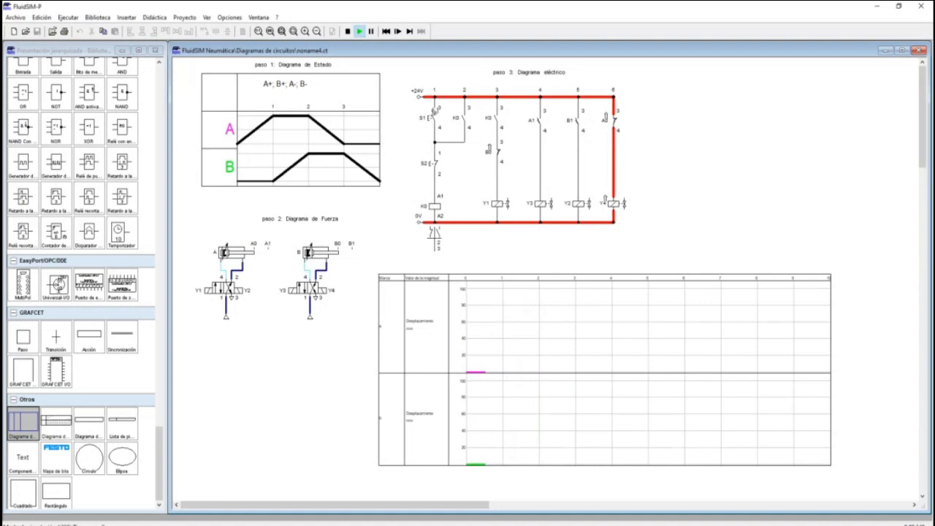
{"action": "left_click", "coordinate": [434, 111]}
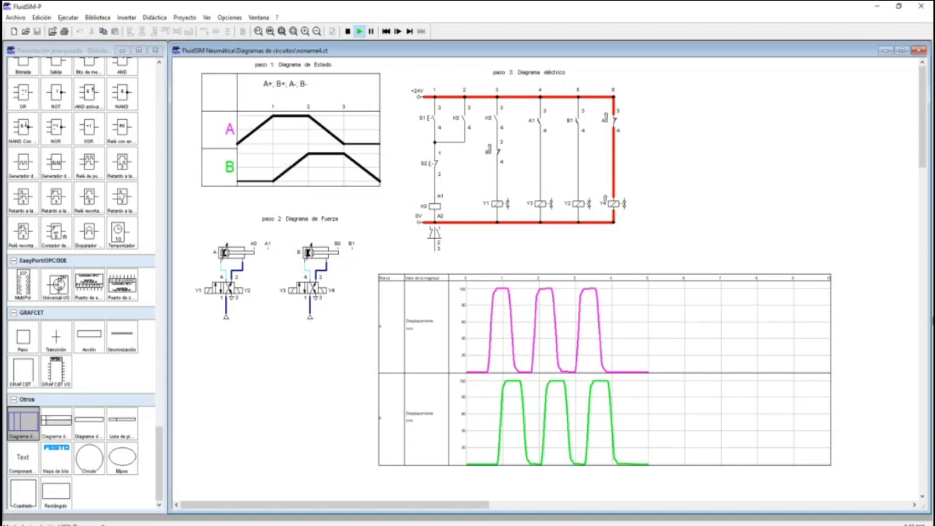
{"action": "left_click", "coordinate": [347, 30]}
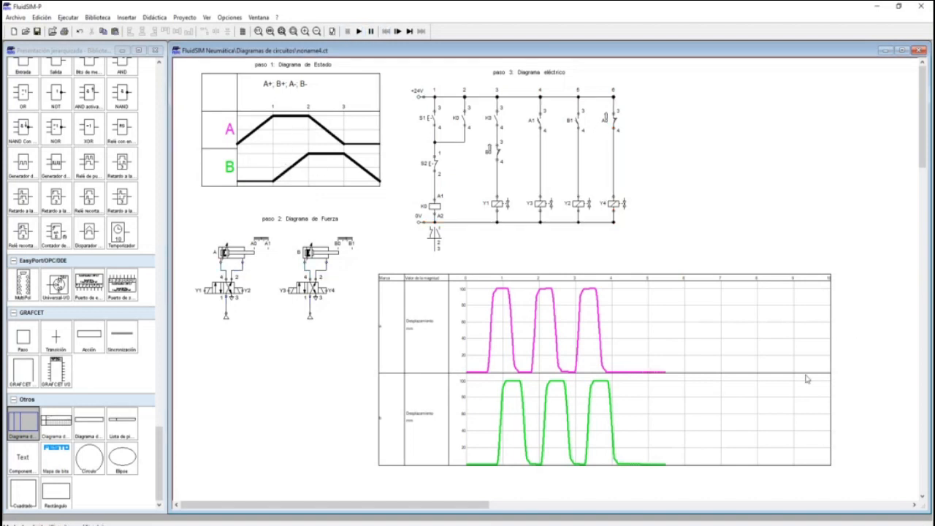
{"action": "left_click_drag", "start_coordinate": [830, 361], "coordinate": [669, 365]}
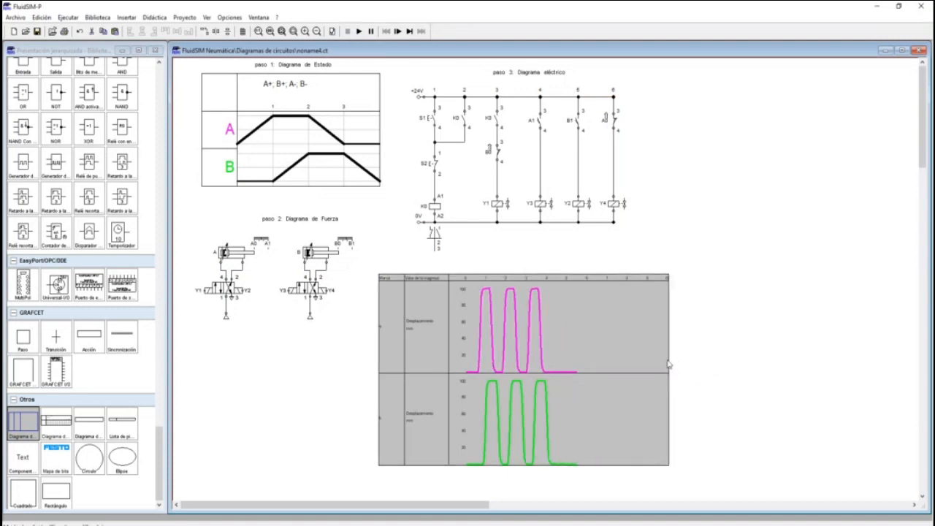
{"action": "left_click_drag", "start_coordinate": [667, 359], "coordinate": [855, 369]}
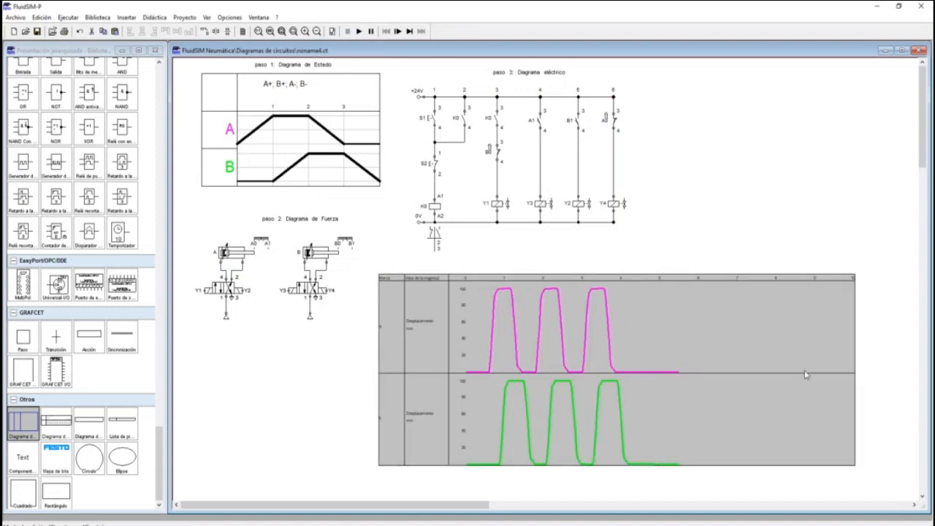